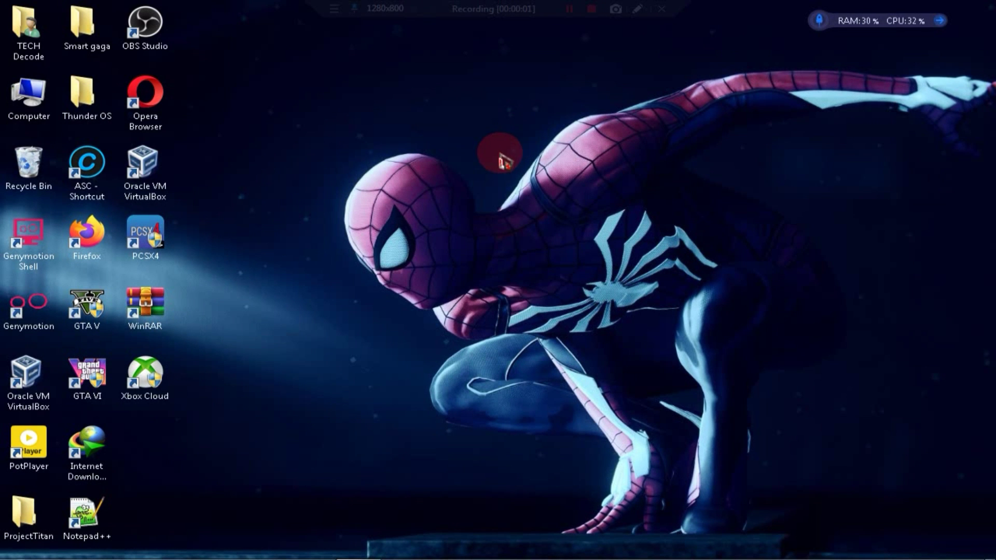
pyautogui.rightClick(500, 157)
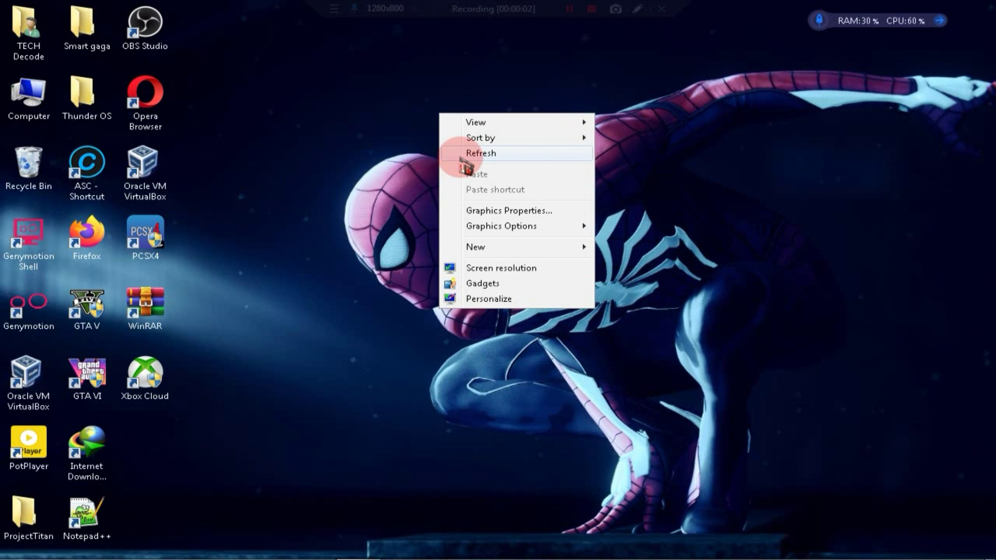
pyautogui.click(462, 155)
pyautogui.rightClick(460, 160)
pyautogui.click(553, 195)
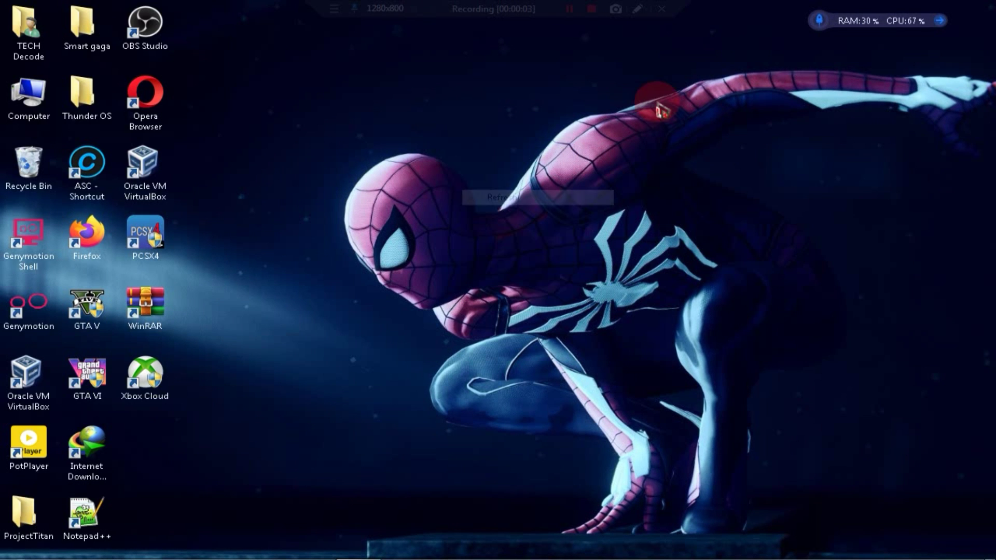
pyautogui.rightClick(515, 151)
pyautogui.click(527, 182)
# Check the computer's basic system information, including Windows edition, processor, memory and system type.
pyautogui.rightClick(55, 109)
pyautogui.click(67, 241)
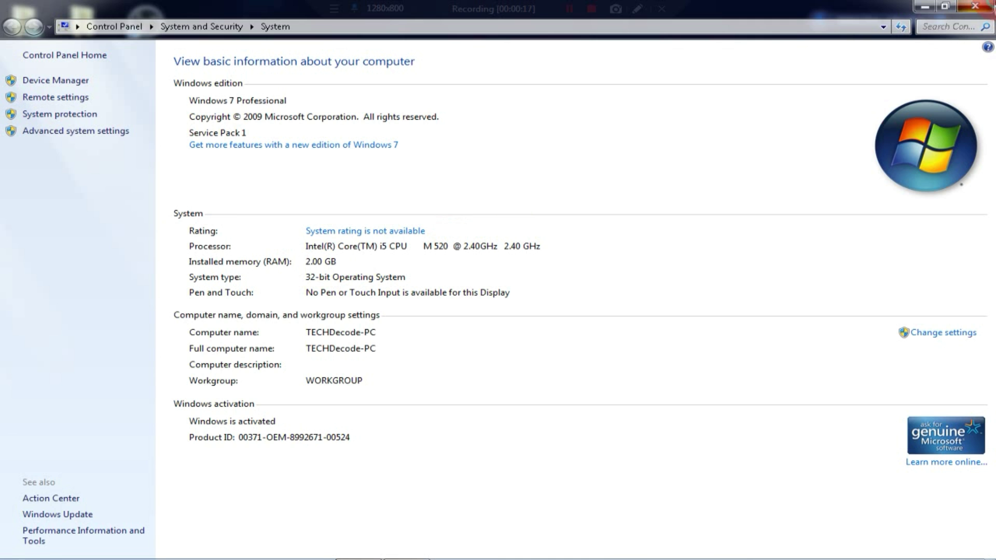
pyautogui.click(975, 6)
# Check the graphics adapter and video memory details in the display's advanced settings, leaving the settings as they are.
pyautogui.rightClick(367, 177)
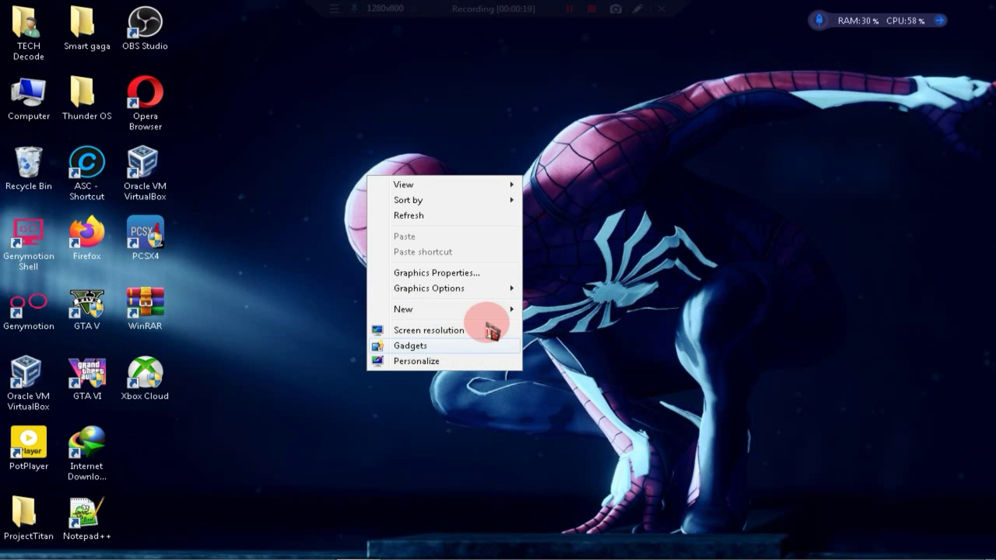
pyautogui.click(495, 339)
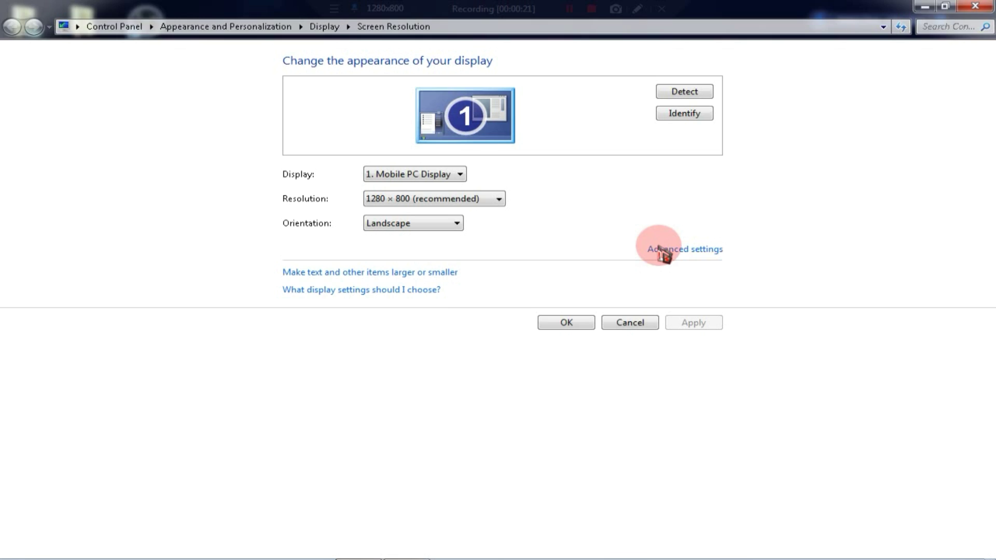
pyautogui.click(660, 250)
pyautogui.moveTo(118, 21); pyautogui.dragTo(396, 126)
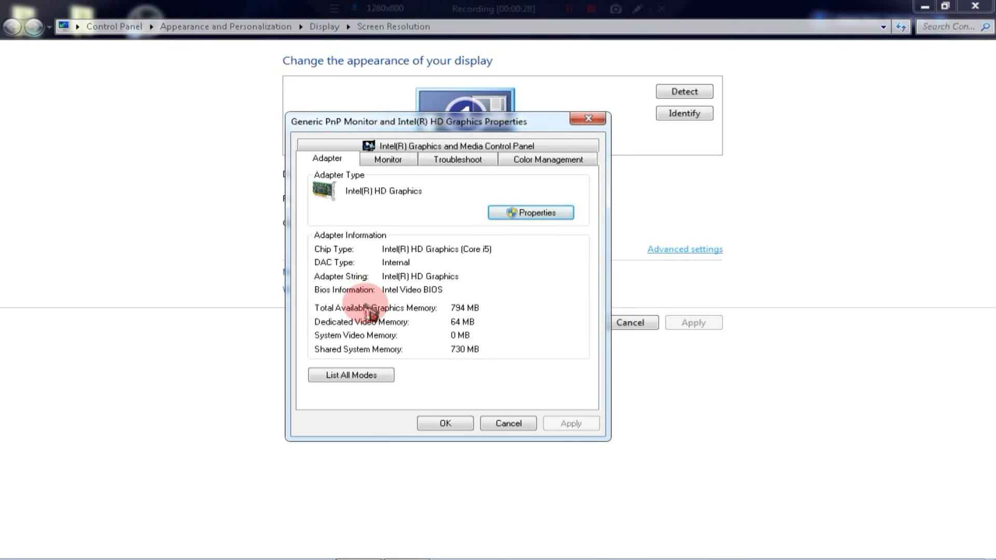
pyautogui.click(585, 119)
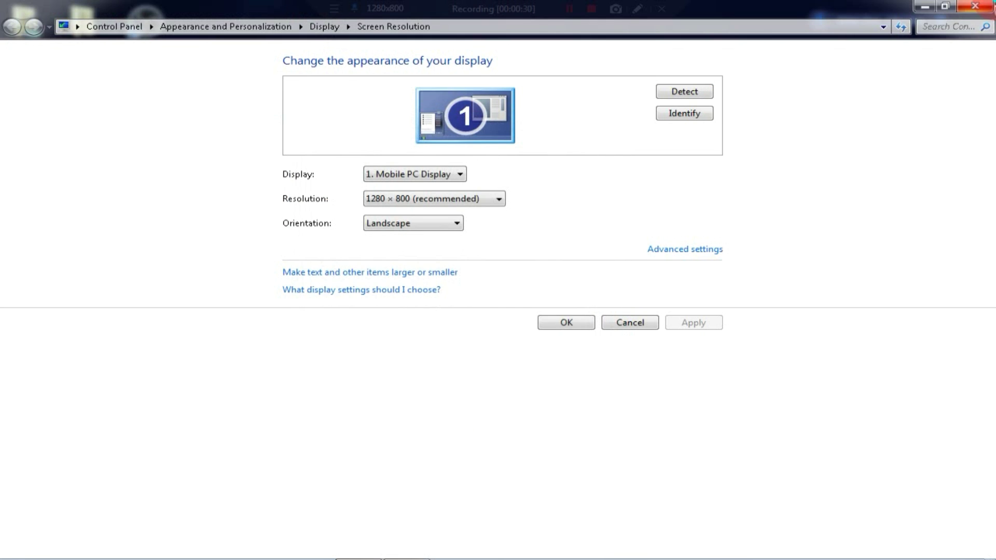
pyautogui.click(975, 6)
pyautogui.rightClick(625, 153)
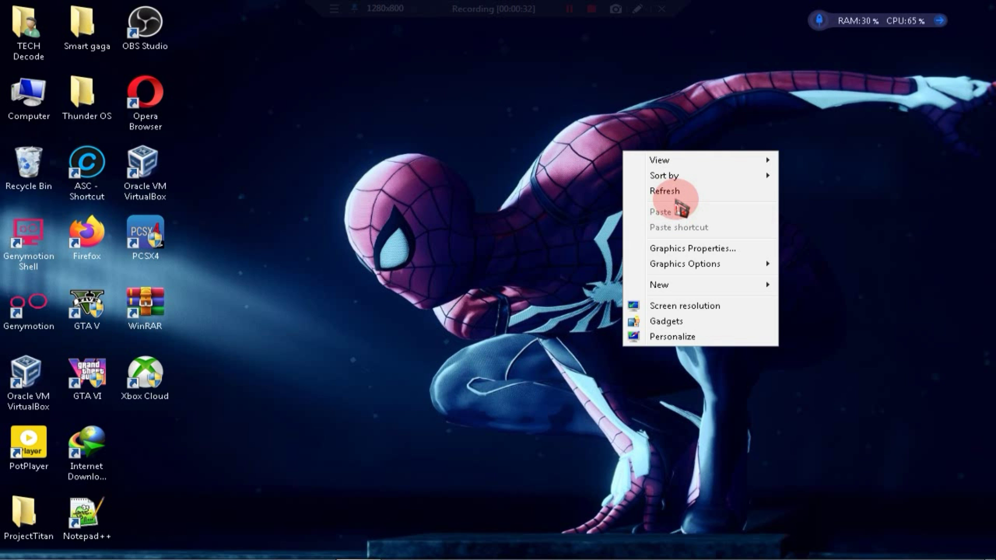
pyautogui.click(674, 193)
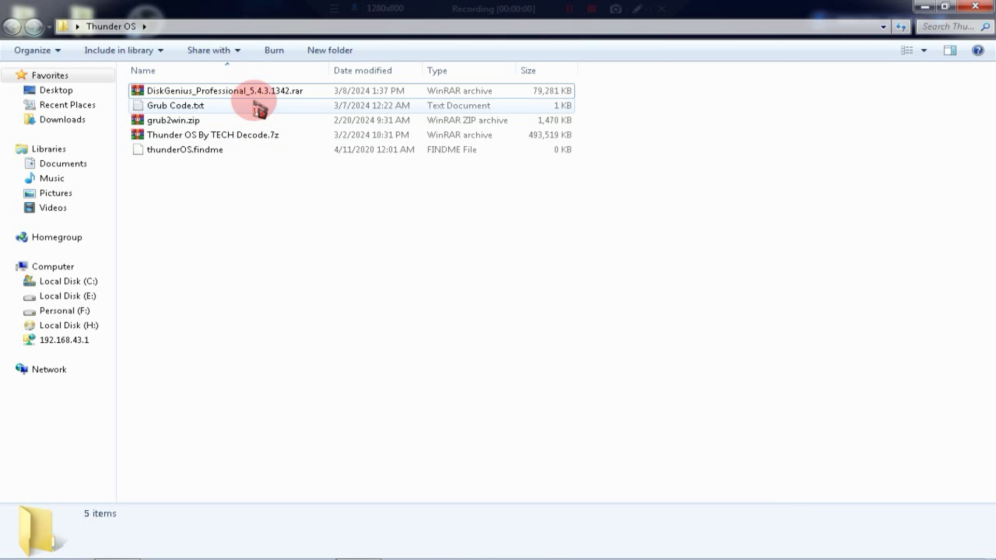
pyautogui.moveTo(256, 119); pyautogui.dragTo(259, 57)
pyautogui.rightClick(296, 179)
pyautogui.click(373, 234)
pyautogui.rightClick(371, 236)
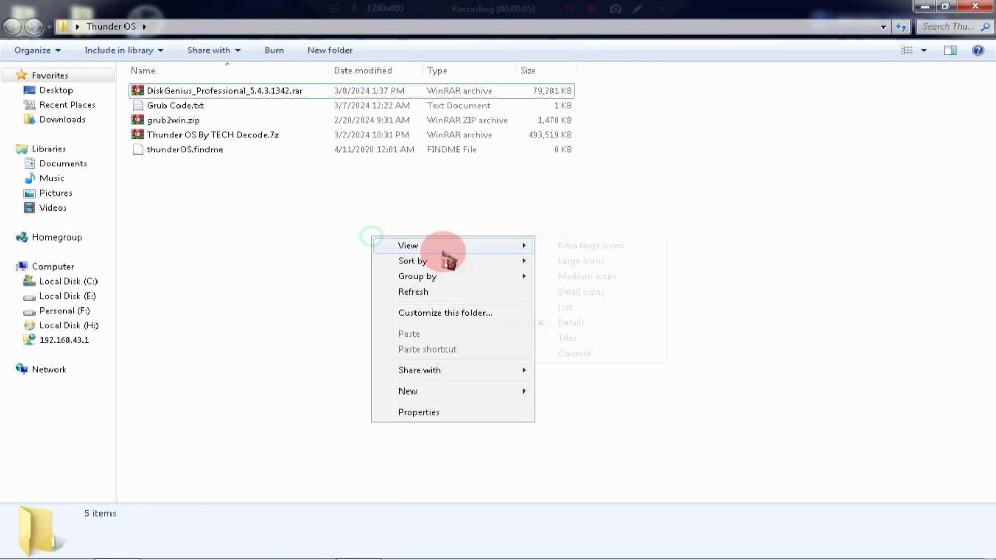
pyautogui.click(445, 291)
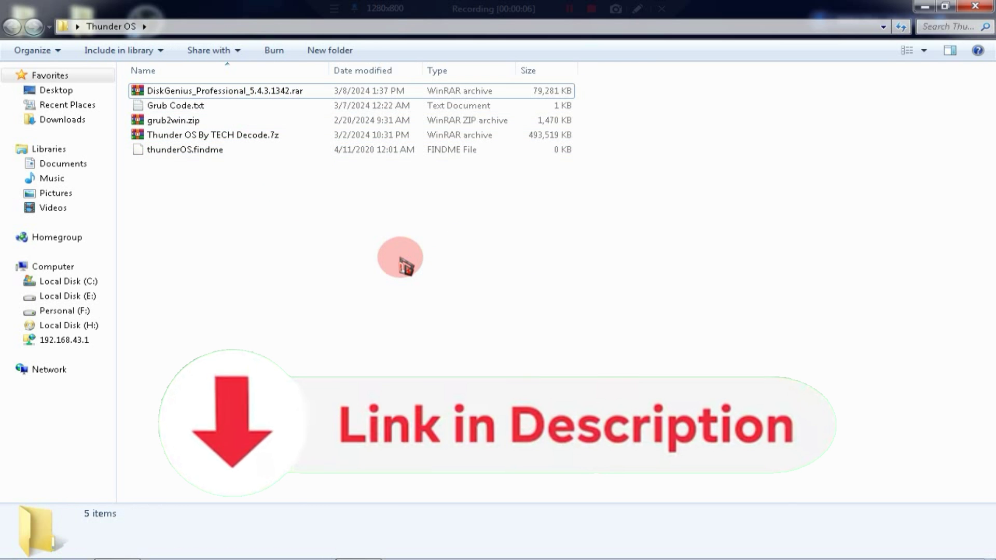
pyautogui.rightClick(305, 231)
pyautogui.moveTo(265, 199); pyautogui.dragTo(260, 62)
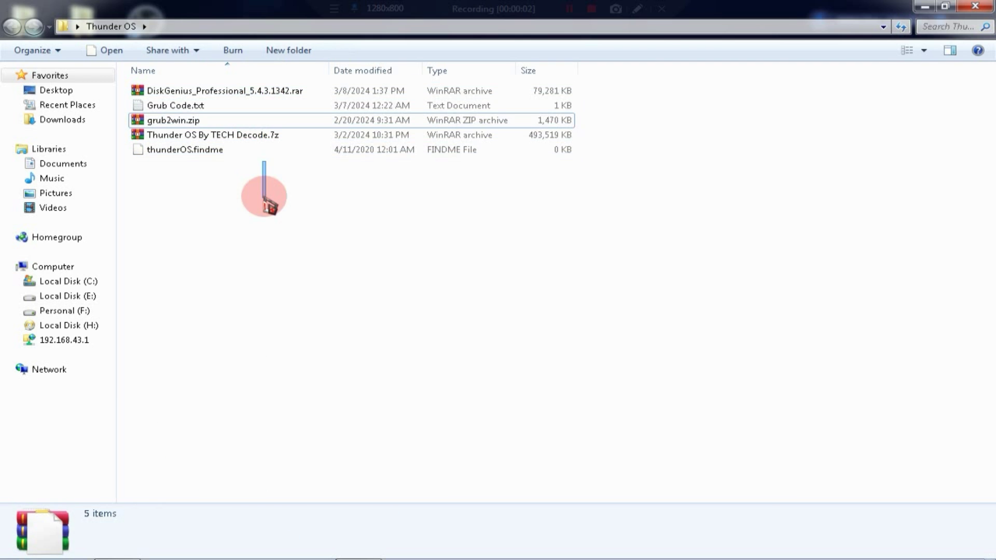
pyautogui.rightClick(296, 179)
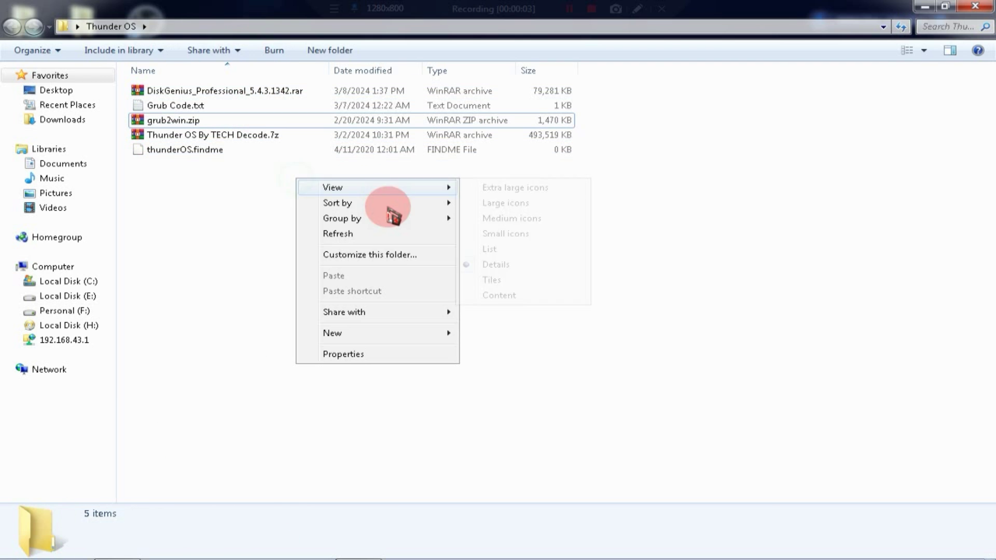
pyautogui.click(372, 234)
pyautogui.moveTo(256, 123); pyautogui.dragTo(267, 205)
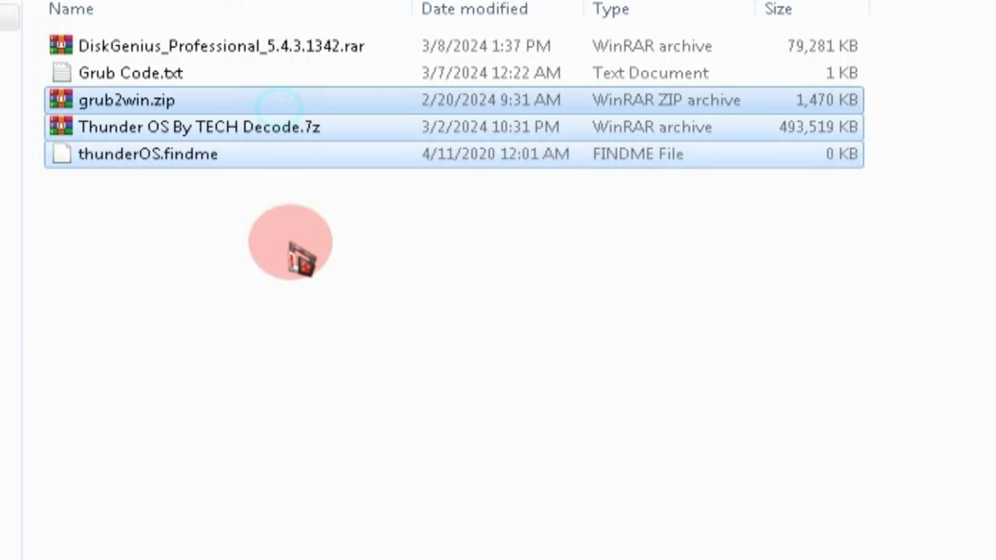
pyautogui.moveTo(291, 242); pyautogui.dragTo(273, 2)
# Extract DiskGenius_Professional_5.4.3.1342.rar into its own DiskGenius_Professional_5.4.3.1342 folder inside the Thunder OS folder.
pyautogui.moveTo(273, 2); pyautogui.dragTo(272, 16)
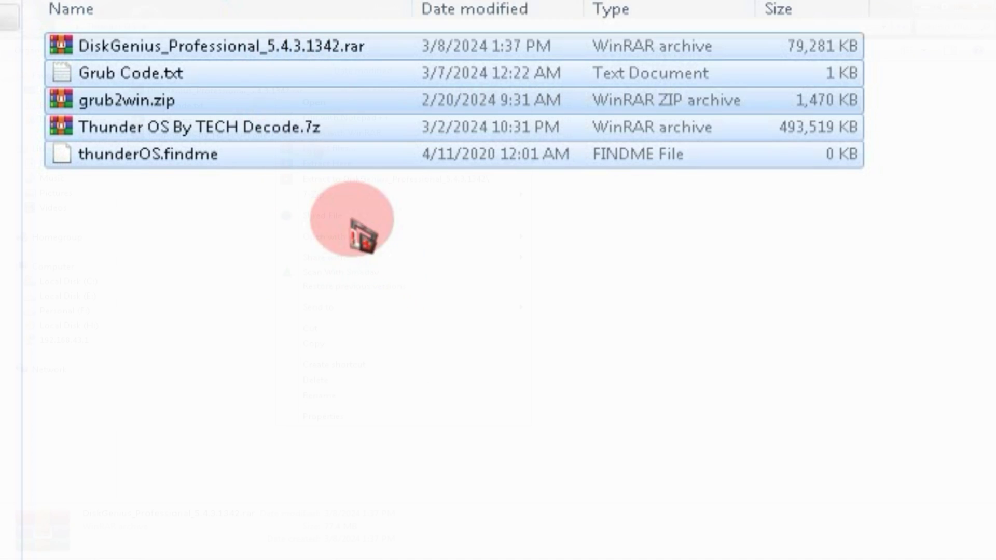
pyautogui.click(332, 149)
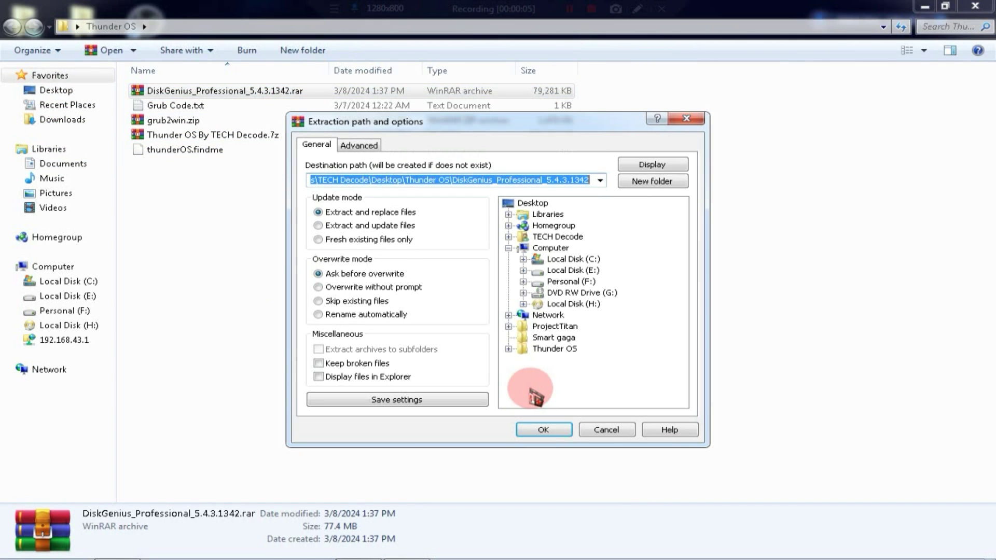
pyautogui.click(545, 430)
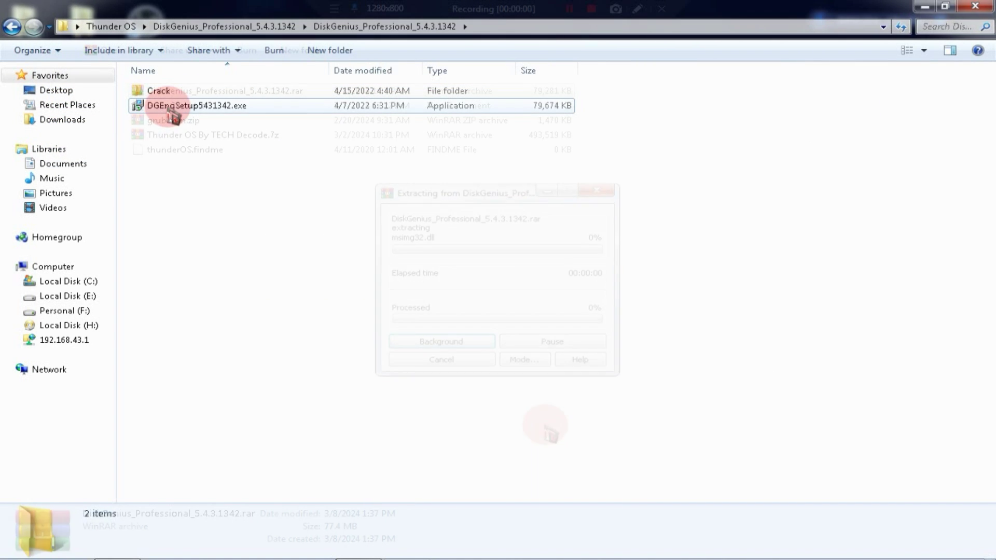
# Run DGEngSetup5431342.exe and install DiskGenius into C:\Program Files\DiskGenius.
pyautogui.click(167, 106)
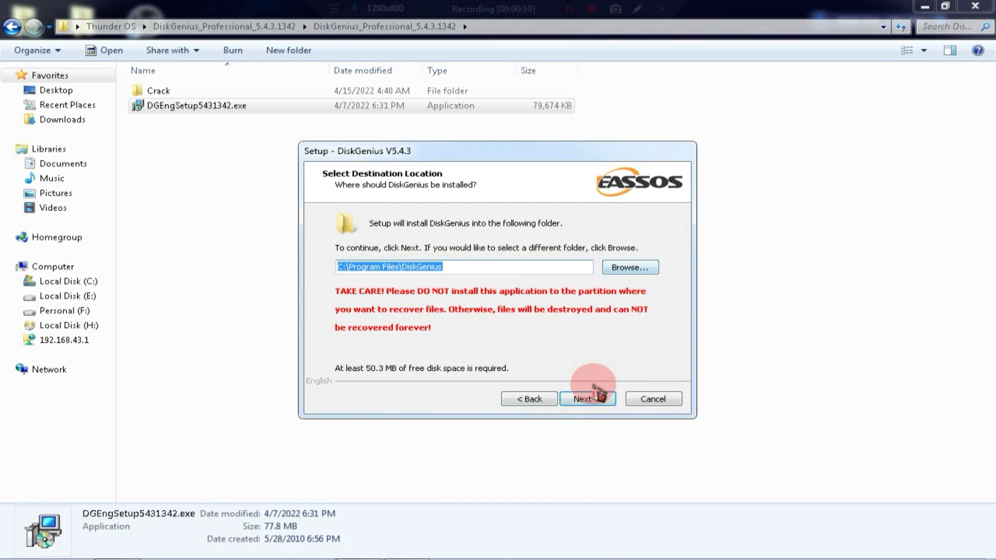
pyautogui.click(597, 396)
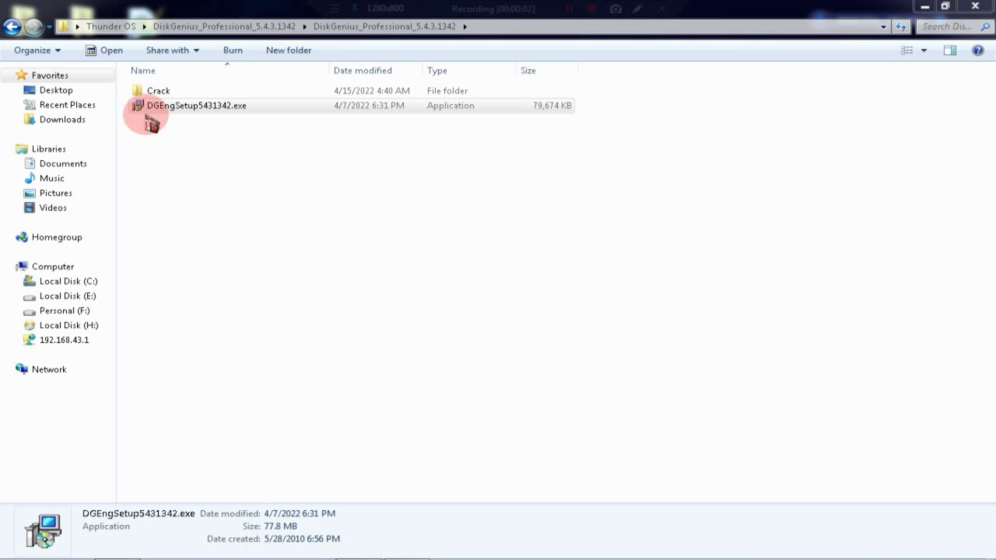
# Open the Crack folder supplied next to the DiskGenius installer.
pyautogui.doubleClick(156, 91)
pyautogui.doubleClick(244, 106)
pyautogui.click(230, 91)
pyautogui.keyDown('ctrl'); pyautogui.click(230, 105); pyautogui.keyUp('ctrl')
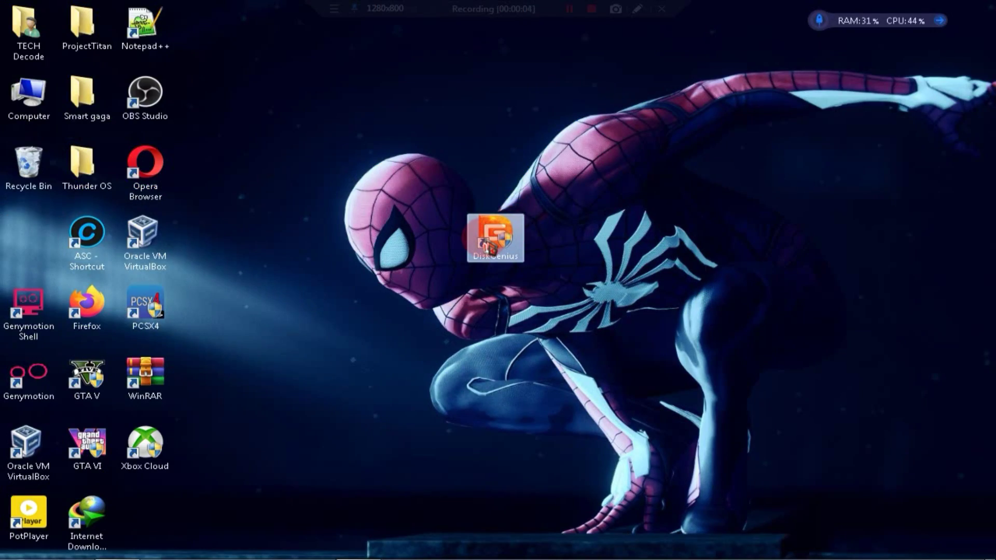
# Launch DiskGenius from the desktop and inspect the Local Disk (E:) partition and the free space in the disk map.
pyautogui.doubleClick(484, 237)
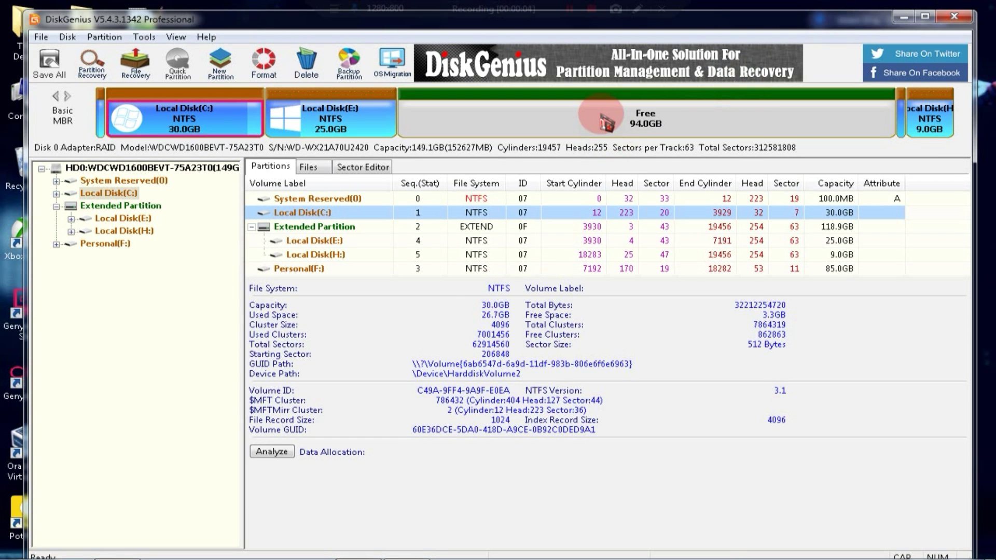
pyautogui.click(606, 123)
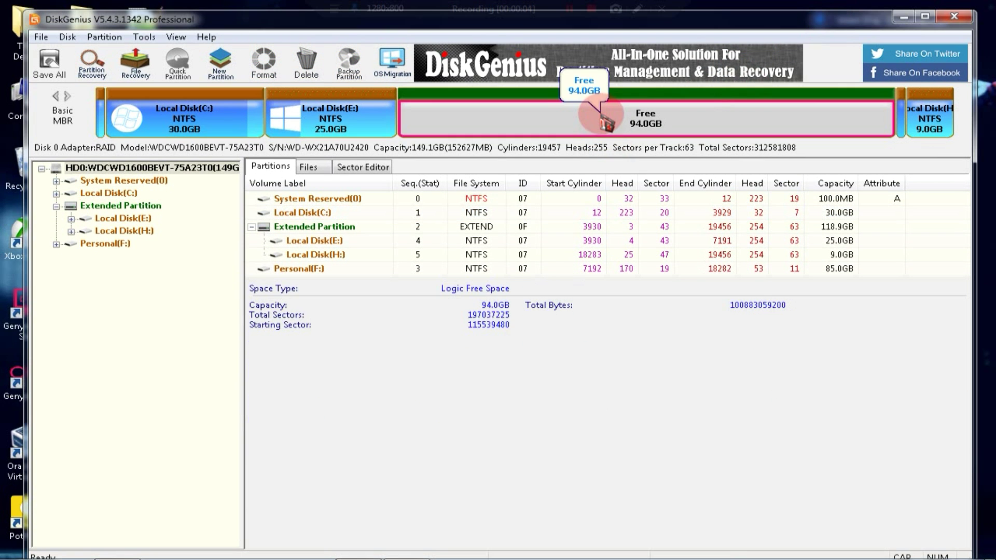
pyautogui.click(357, 127)
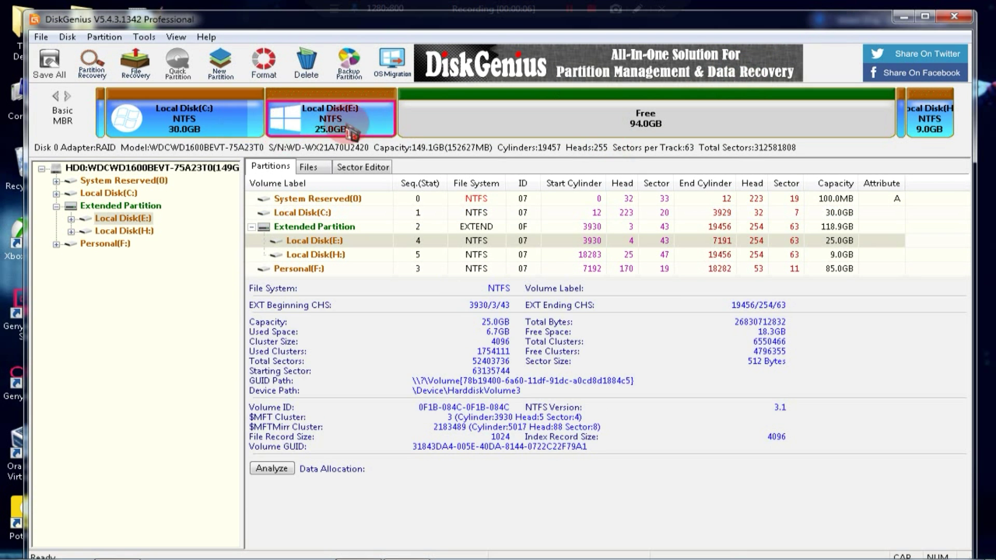
pyautogui.click(570, 113)
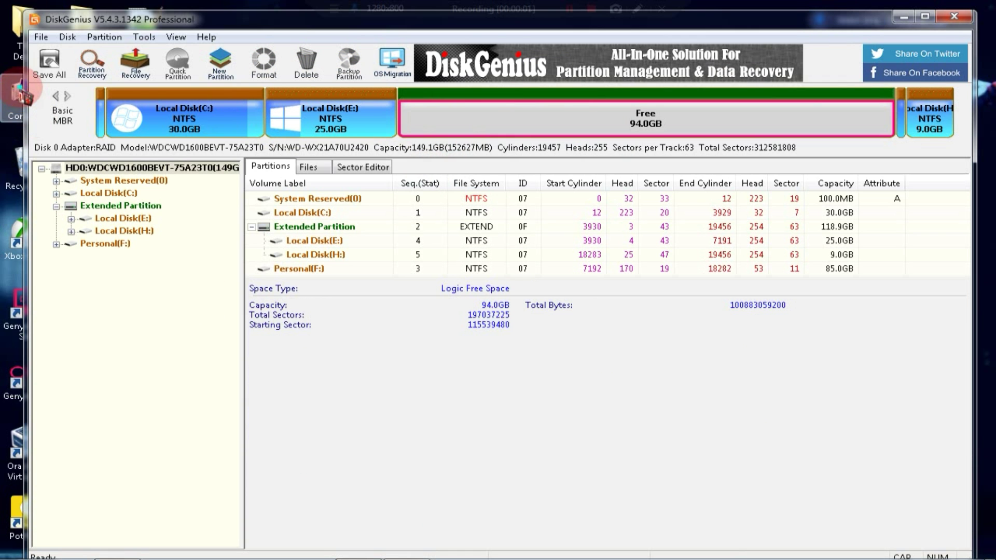
# Open the Computer window and arrange it side by side with the DiskGenius window.
pyautogui.doubleClick(21, 92)
pyautogui.click(949, 7)
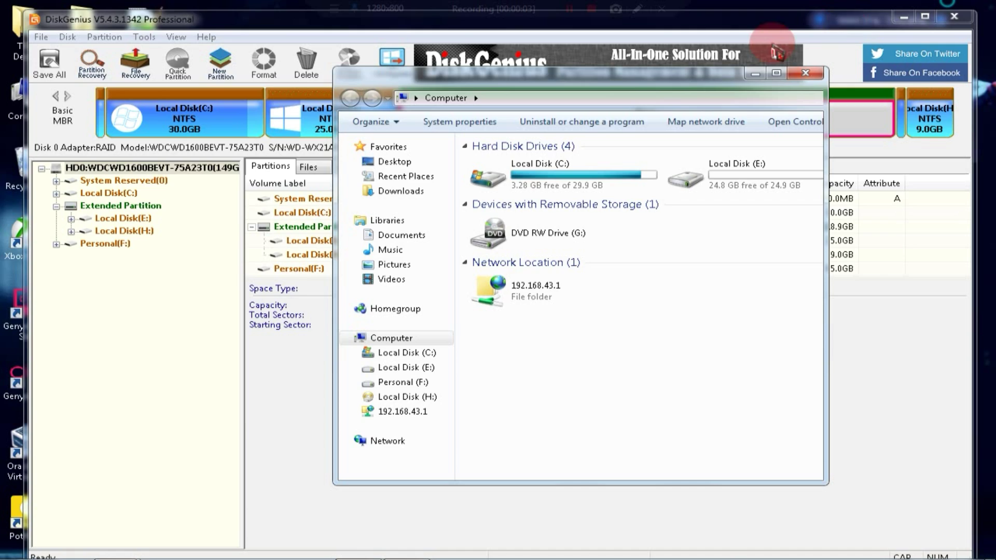
pyautogui.press('super+Left')
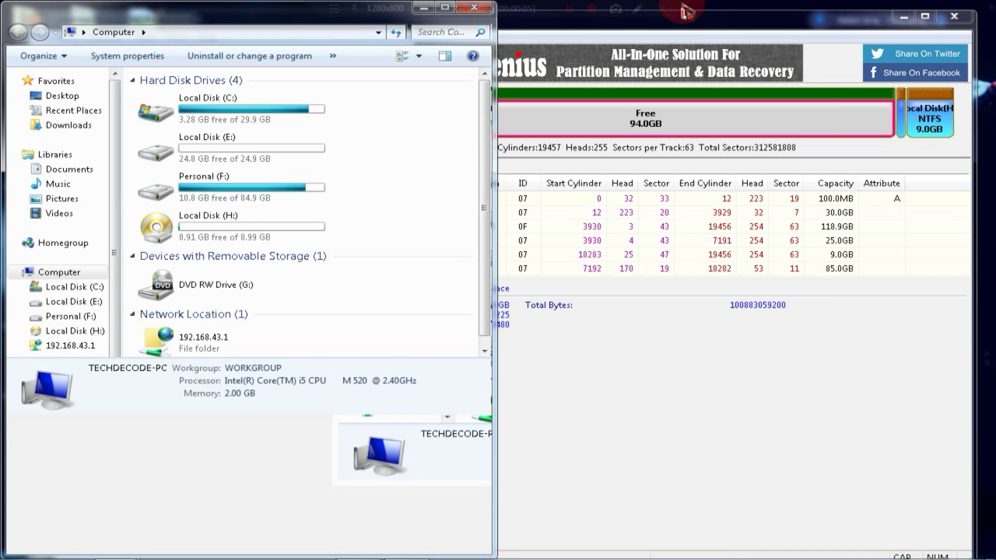
pyautogui.moveTo(704, 28); pyautogui.dragTo(995, 75)
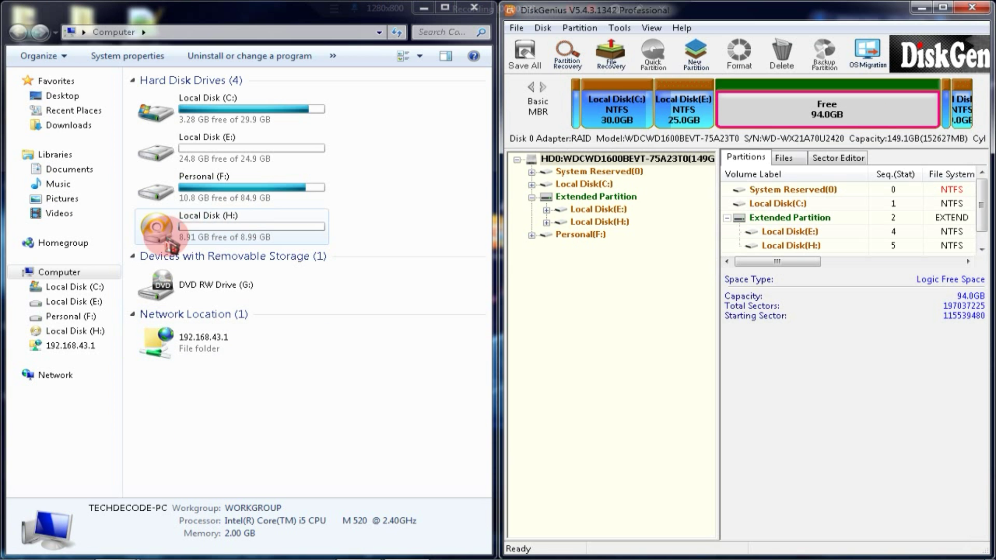
# Compare Local Disk (H:) in the Computer window with its entry in the DiskGenius partition list.
pyautogui.click(224, 239)
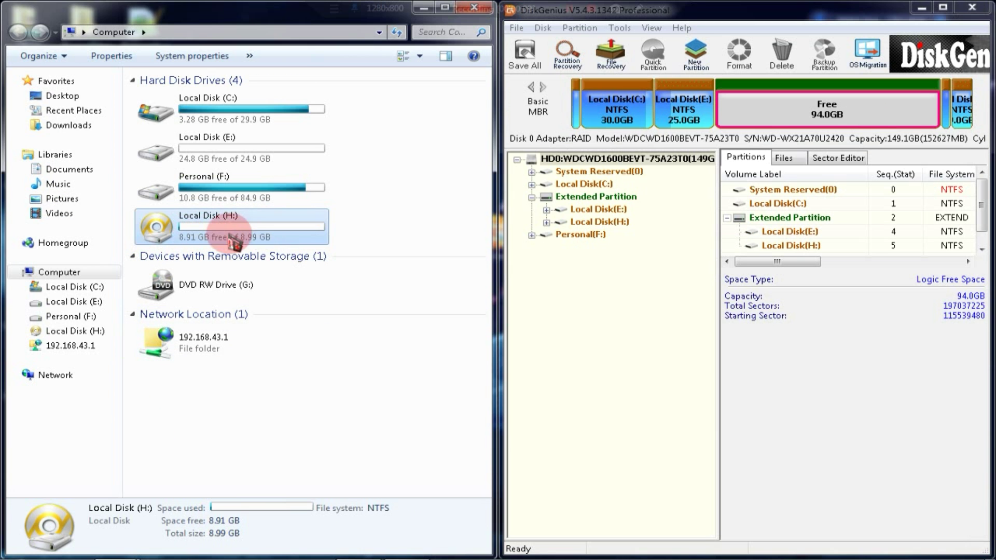
pyautogui.click(772, 254)
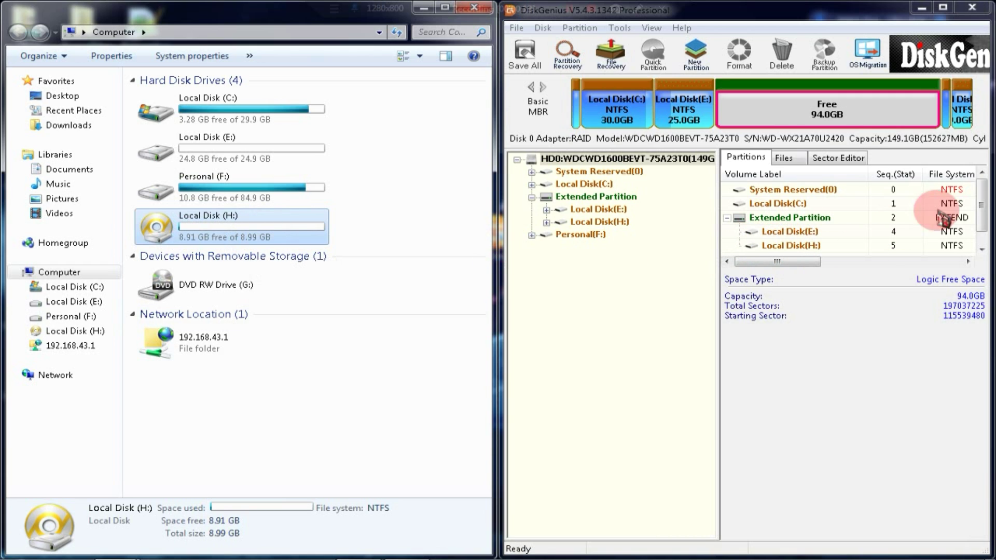
pyautogui.moveTo(981, 204); pyautogui.dragTo(984, 220)
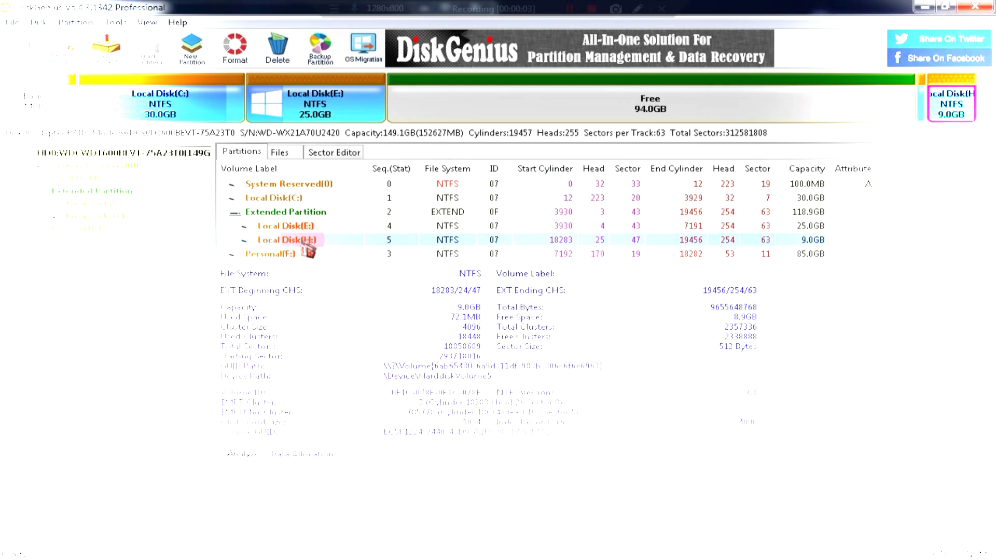
# Format the Local Disk (H:) partition as Ext4 with default cluster size and the volume label thunderOS.
pyautogui.rightClick(303, 240)
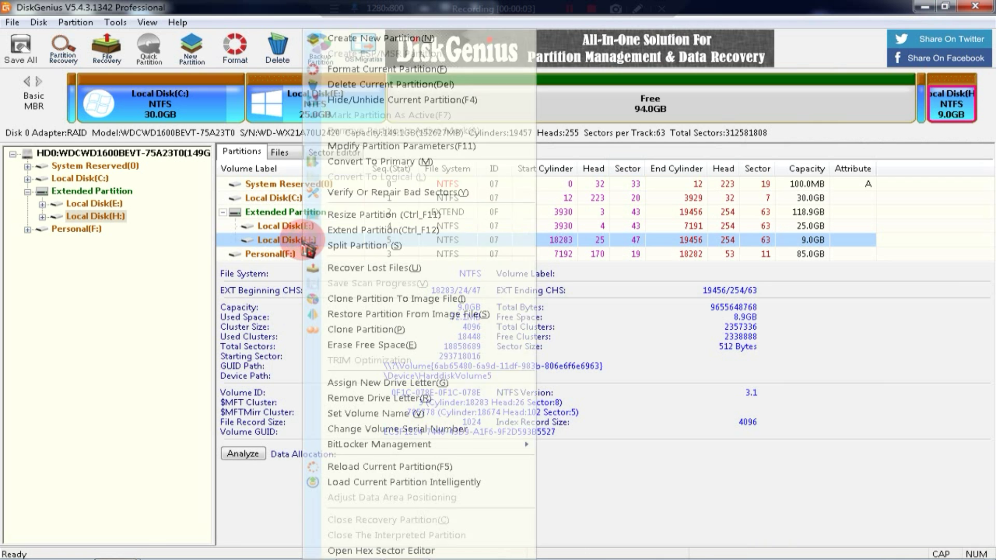
pyautogui.click(399, 68)
pyautogui.click(589, 224)
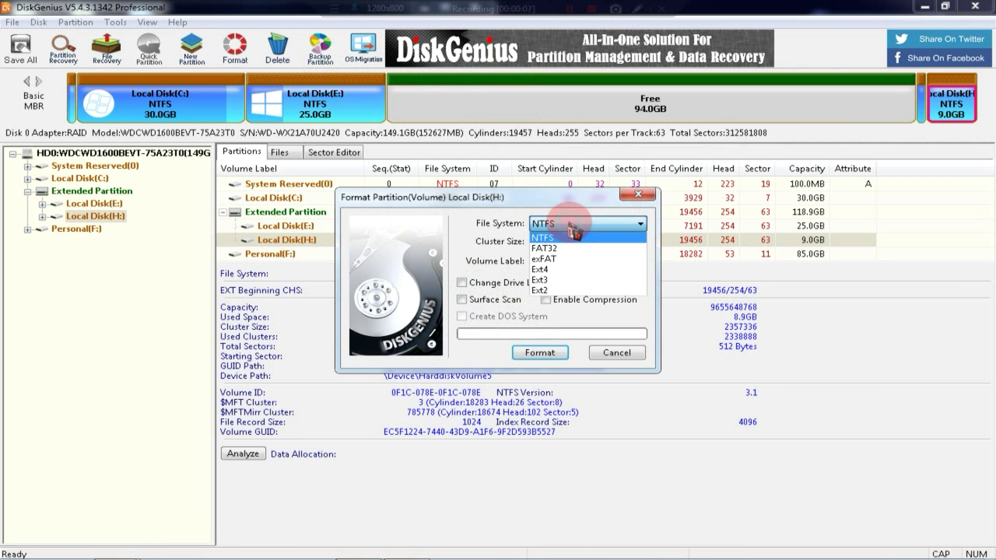
pyautogui.click(579, 269)
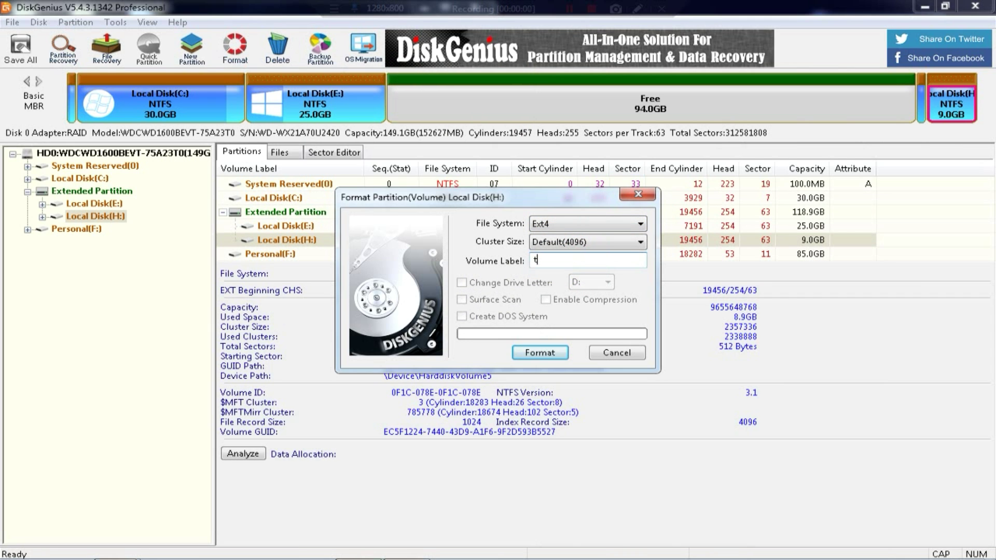
pyautogui.write('thunderOS')
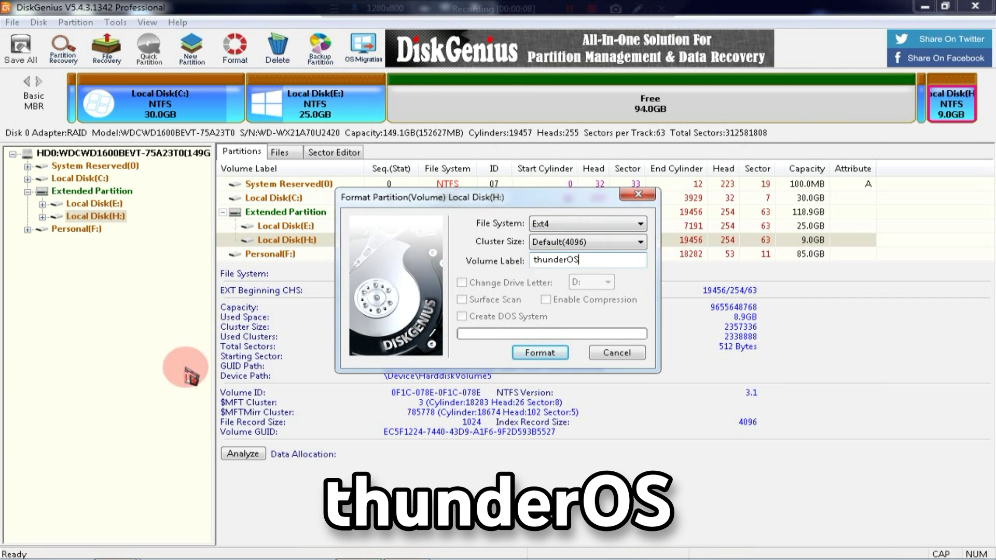
pyautogui.click(540, 352)
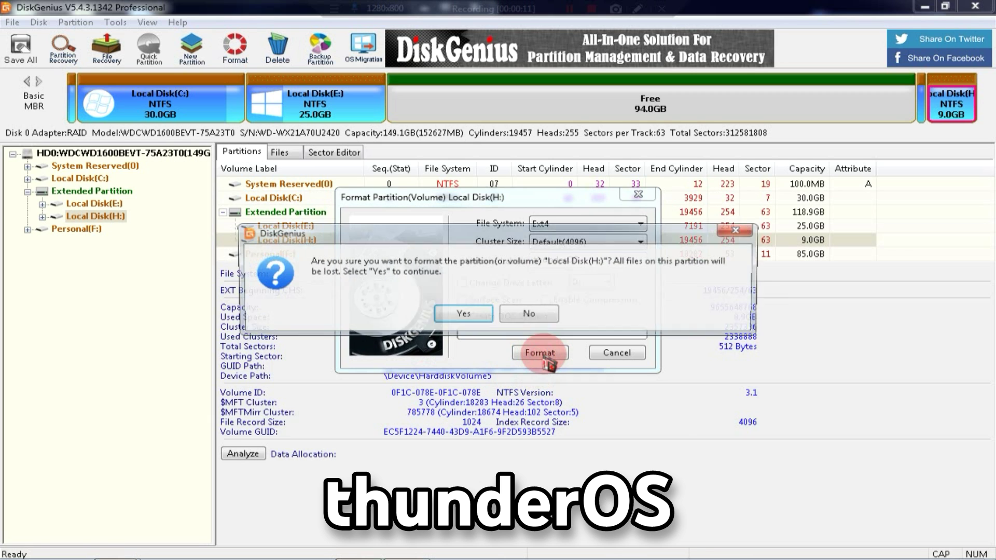
pyautogui.click(462, 313)
# Create a folder named thunderOS in the root of the Ext4 thunderOS partition.
pyautogui.doubleClick(280, 227)
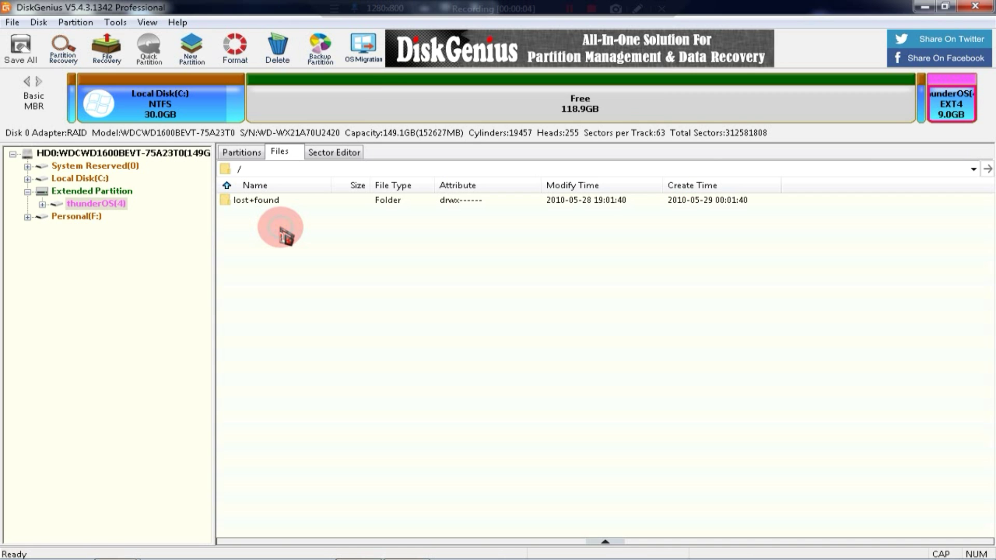
pyautogui.rightClick(280, 227)
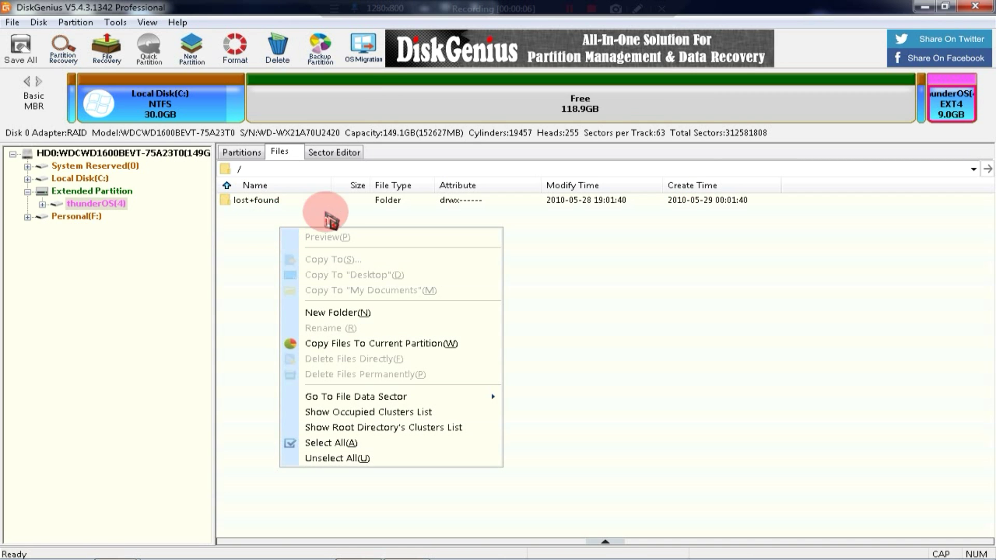
pyautogui.click(338, 313)
pyautogui.write('thunderOS')
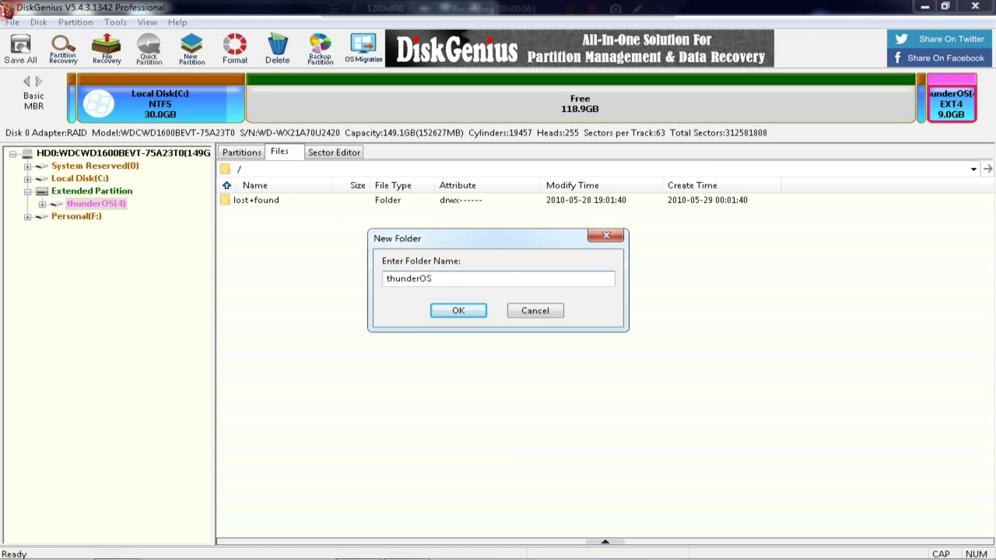
pyautogui.press('Return')
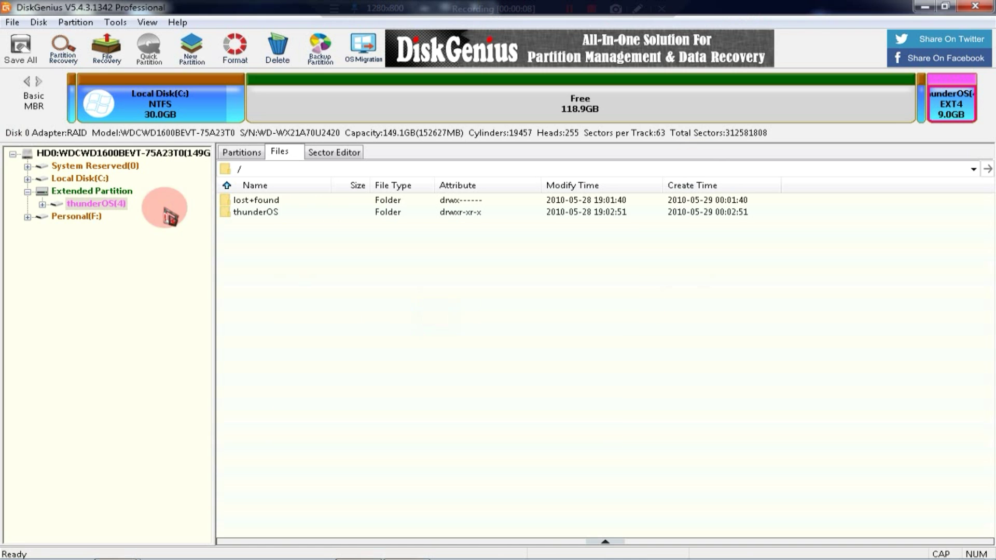
# Create a folder named data inside the thunderOS folder on the Ext4 partition.
pyautogui.doubleClick(259, 214)
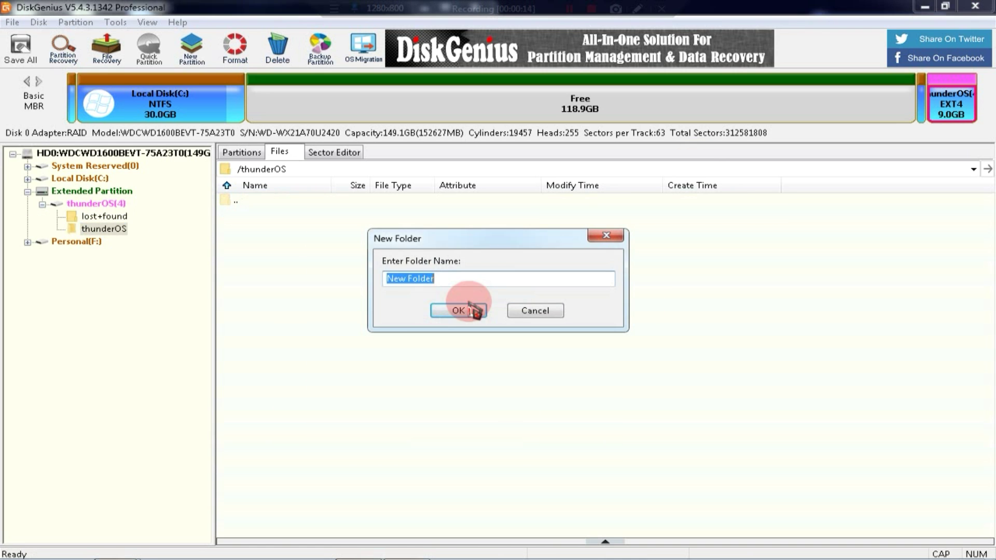
pyautogui.write('data')
pyautogui.press('Return')
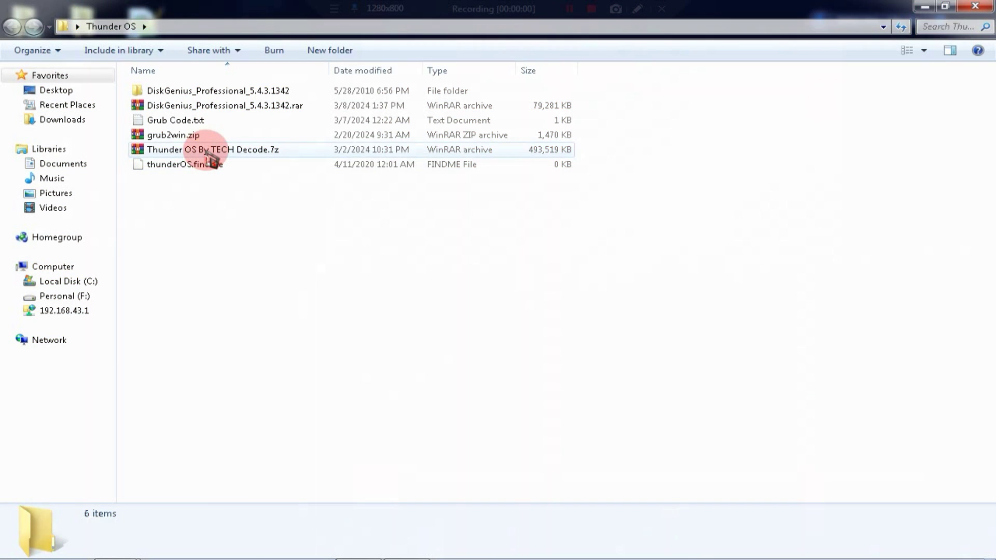
# Extract the Thunder OS By TECH Decode.7z archive in the Thunder OS folder.
pyautogui.click(207, 151)
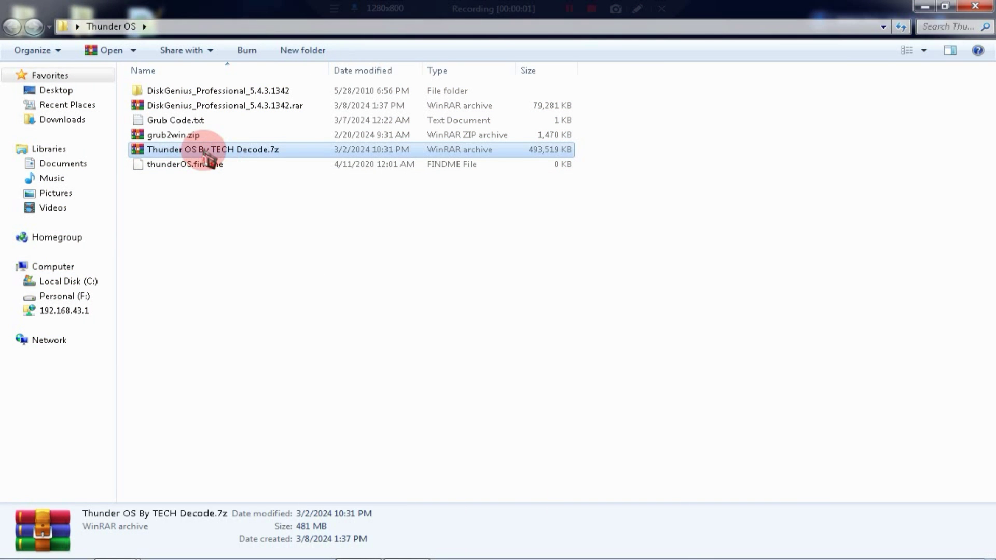
pyautogui.rightClick(204, 152)
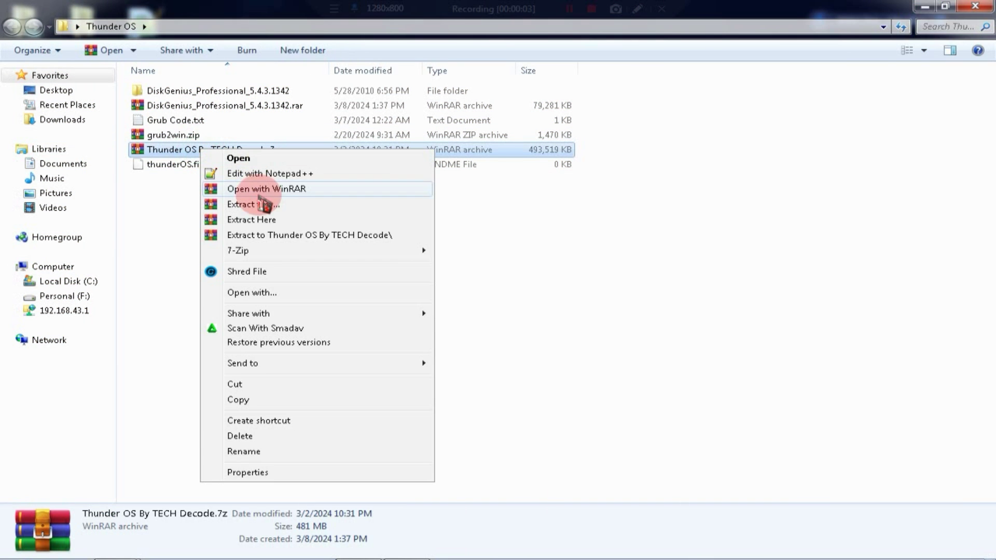
pyautogui.click(267, 204)
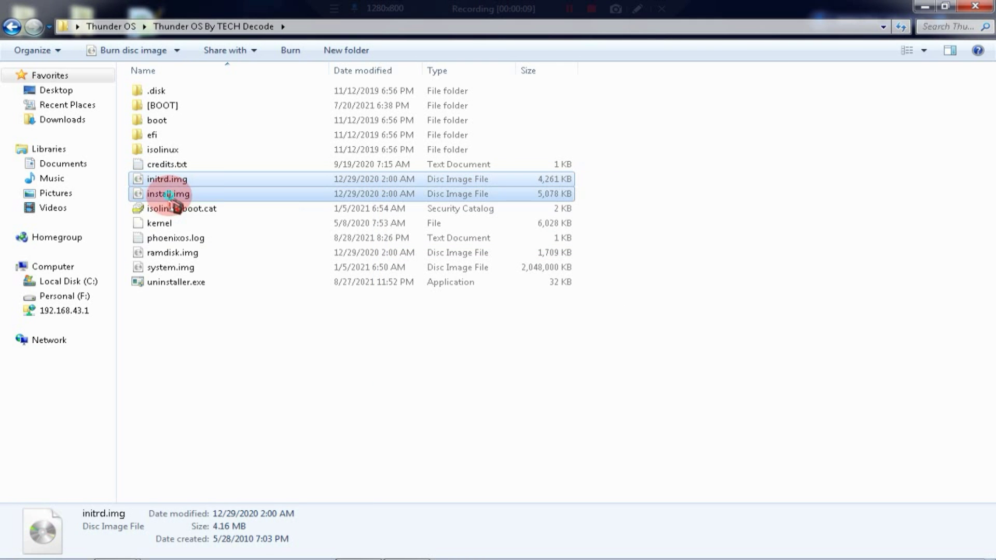
# Copy initrd.img, install.img, kernel, phoenixos.log, ramdisk.img and system.img from the extracted folder into the Ext4 partition's /thunderOS folder with DiskGenius.
pyautogui.keyDown('ctrl'); pyautogui.click(192, 194); pyautogui.keyUp('ctrl')
pyautogui.keyDown('ctrl'); pyautogui.click(188, 224); pyautogui.keyUp('ctrl')
pyautogui.keyDown('ctrl'); pyautogui.click(239, 240); pyautogui.keyUp('ctrl')
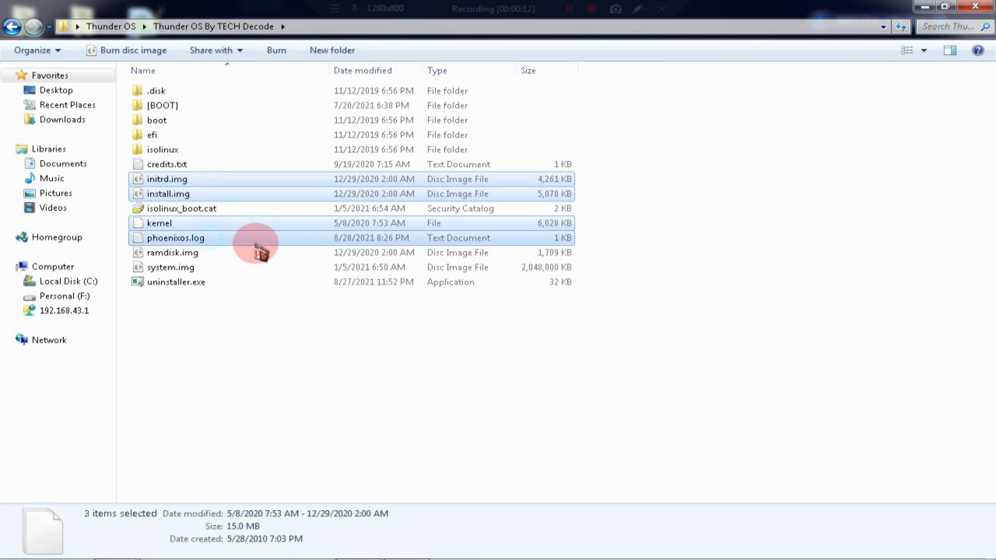
pyautogui.keyDown('ctrl'); pyautogui.click(208, 254); pyautogui.keyUp('ctrl')
pyautogui.moveTo(196, 270); pyautogui.dragTo(451, 347)
pyautogui.click(452, 319)
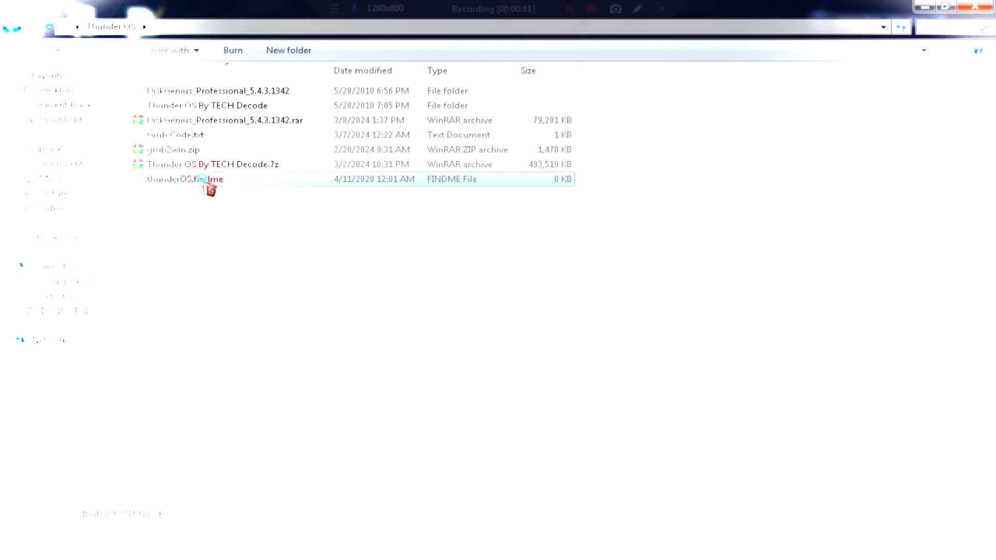
# Copy thunderOS.findme from the Thunder OS folder into the partition's /thunderOS folder and close DiskGenius.
pyautogui.moveTo(211, 189); pyautogui.dragTo(418, 432)
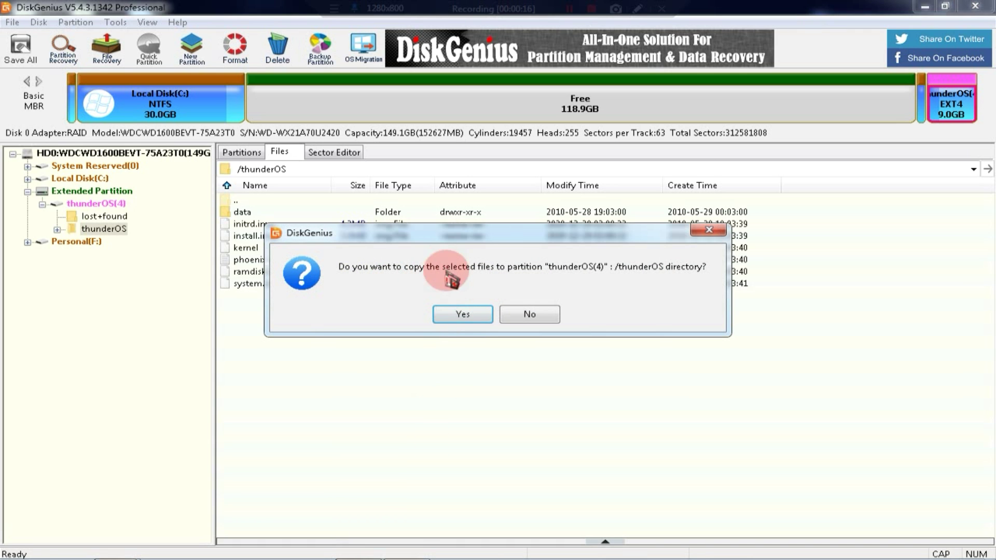
pyautogui.click(454, 321)
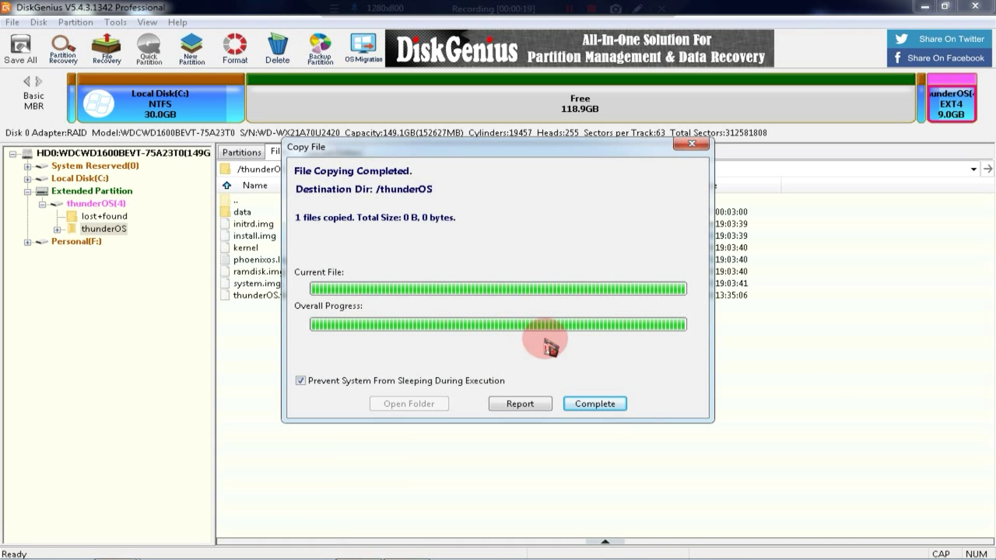
pyautogui.click(602, 404)
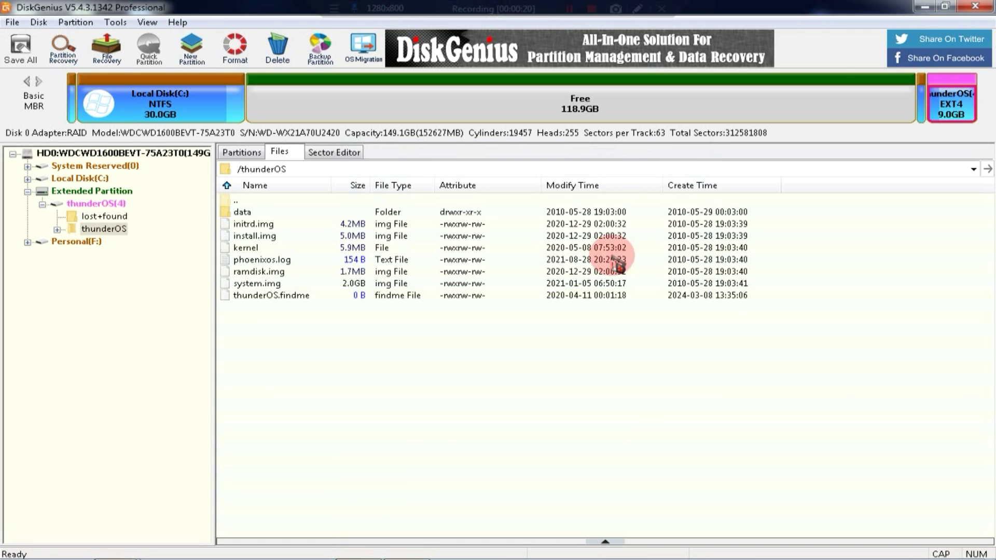
pyautogui.click(978, 10)
# Extract the grub2win.zip archive in the Thunder OS folder into a grub2win folder.
pyautogui.moveTo(173, 269); pyautogui.dragTo(207, 96)
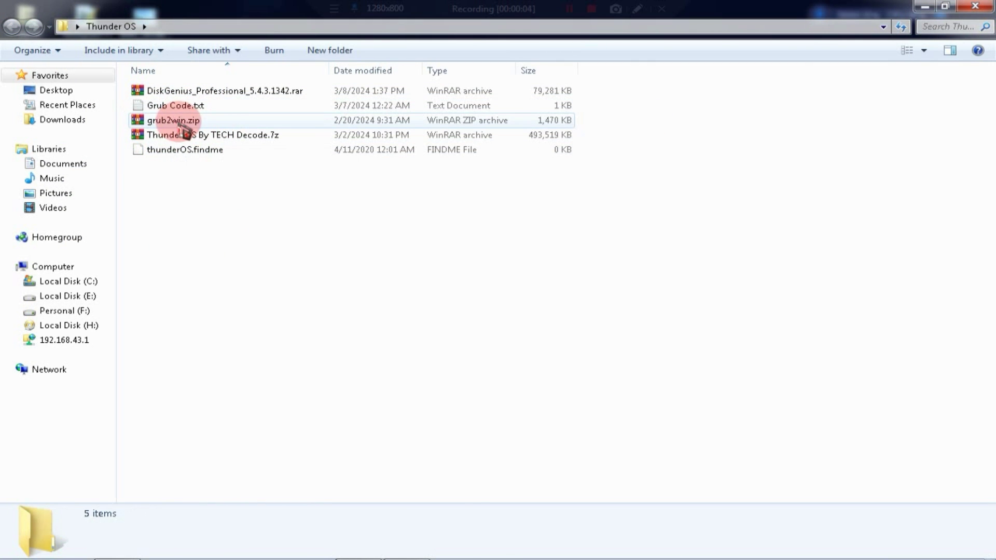
pyautogui.moveTo(887, 555)
pyautogui.rightClick(167, 118)
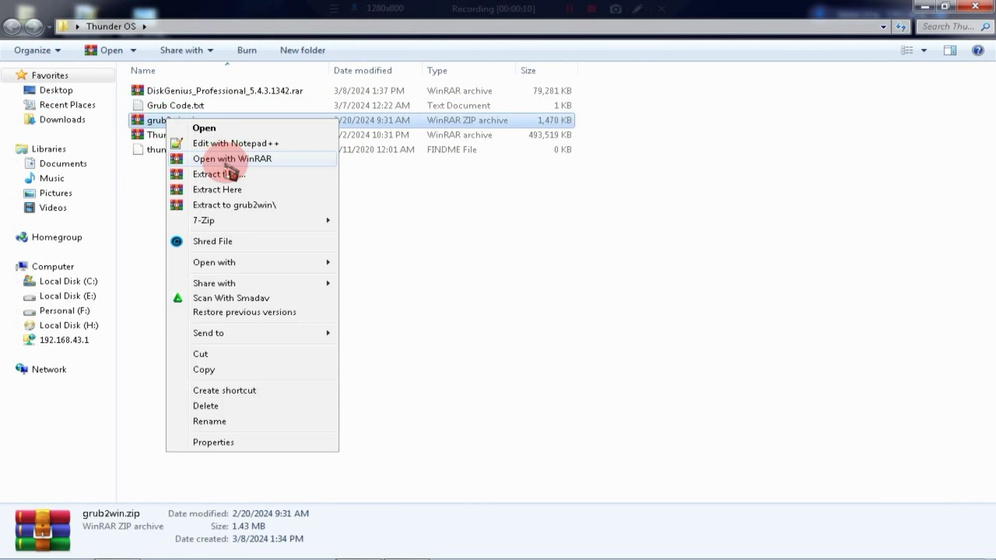
pyautogui.click(222, 174)
pyautogui.click(594, 409)
# Run G2WInstall.exe from the extracted grub2win folder and start downloading the Grub2Win software.
pyautogui.doubleClick(200, 91)
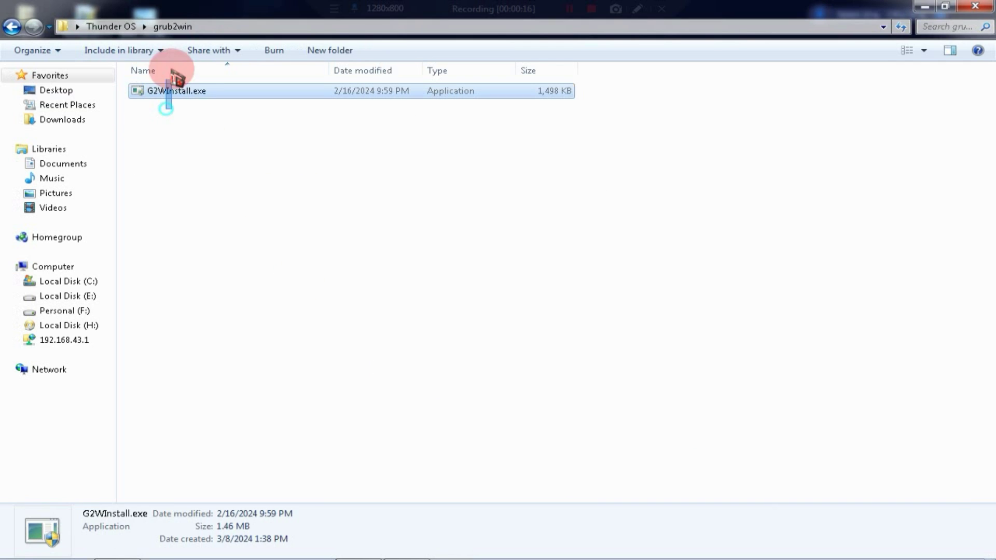
pyautogui.doubleClick(222, 90)
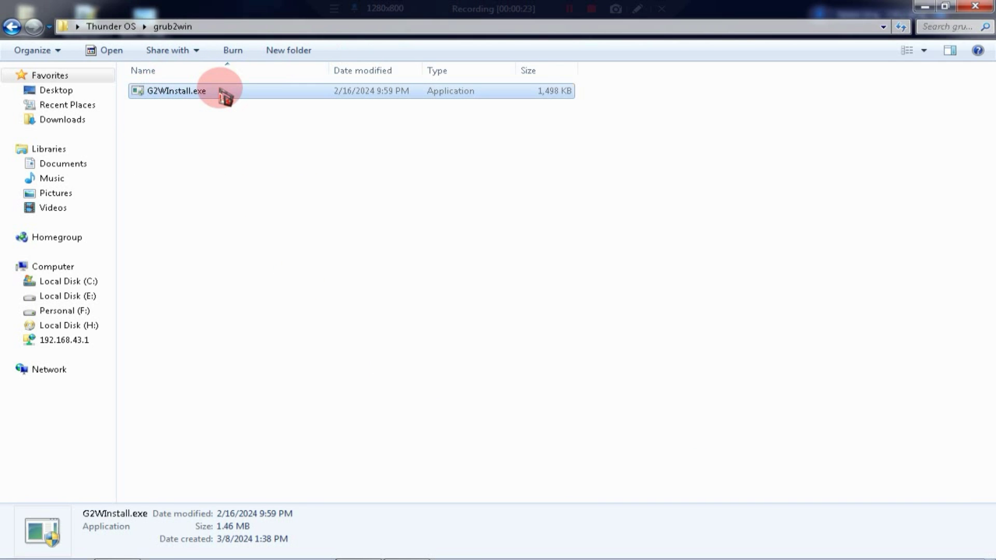
pyautogui.click(532, 366)
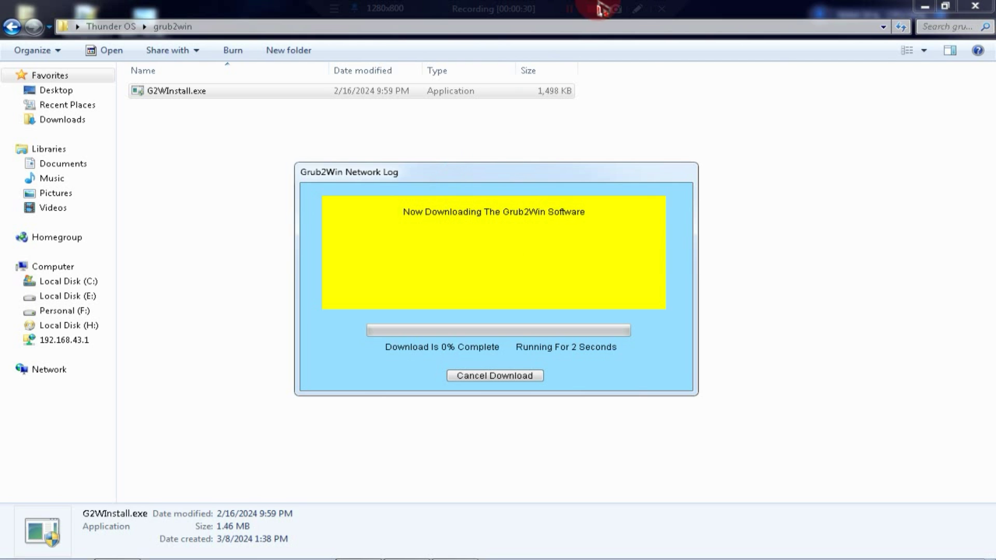
pyautogui.click(636, 11)
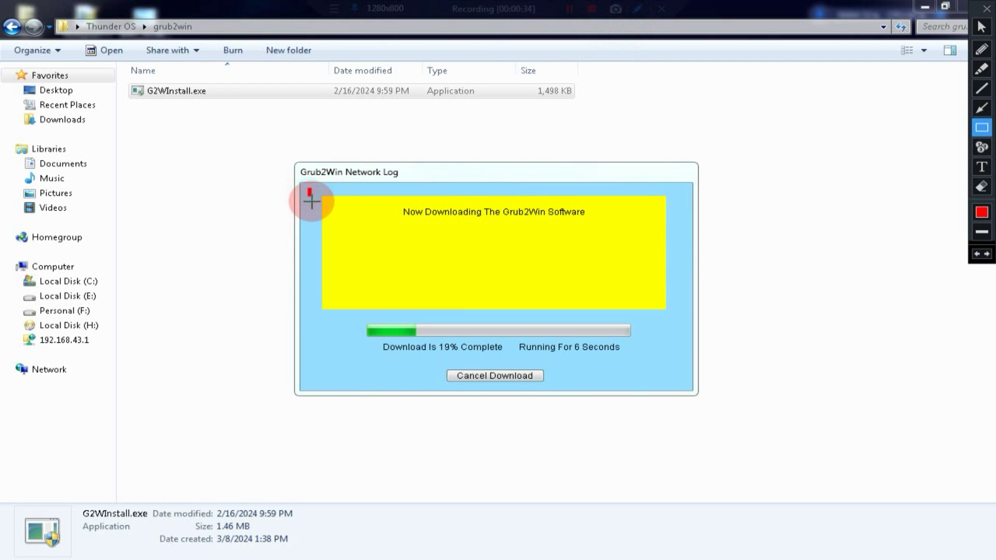
pyautogui.moveTo(312, 206)
pyautogui.mouseDown()
pyautogui.moveTo(414, 282)
pyautogui.moveTo(565, 322)
pyautogui.moveTo(635, 317)
pyautogui.mouseUp()
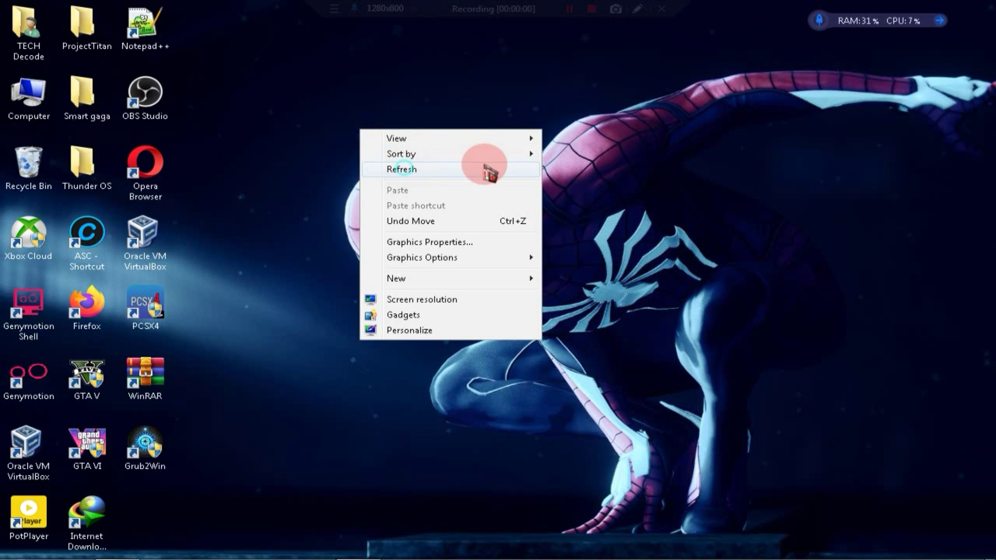
pyautogui.click(485, 164)
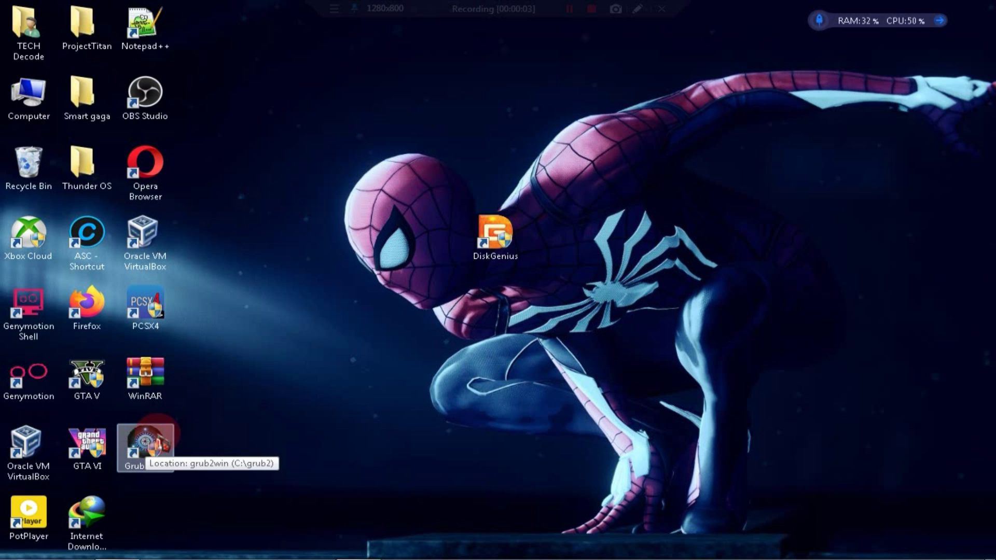
# Open Grub2Win and add a boot menu entry of type submenu titled Thunder OS.
pyautogui.doubleClick(156, 434)
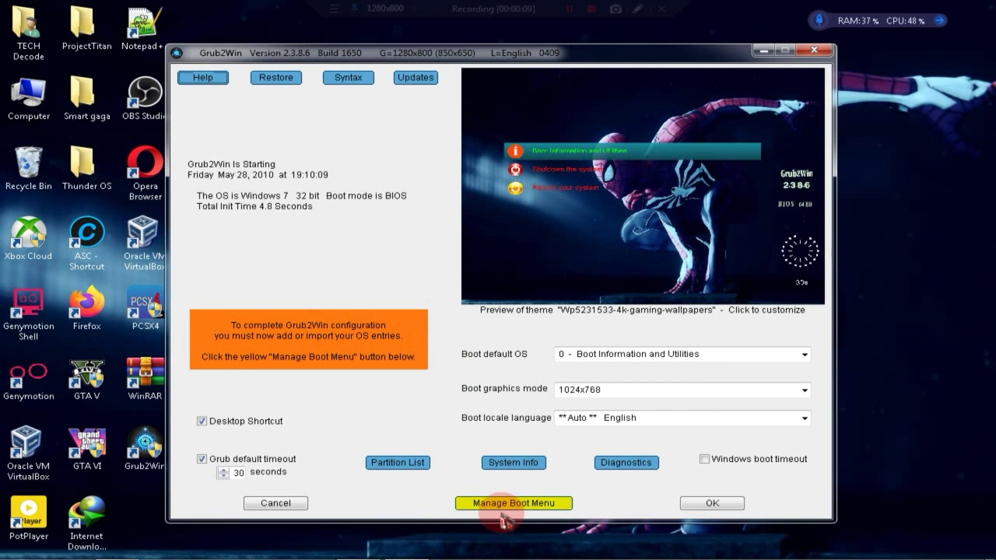
pyautogui.click(505, 503)
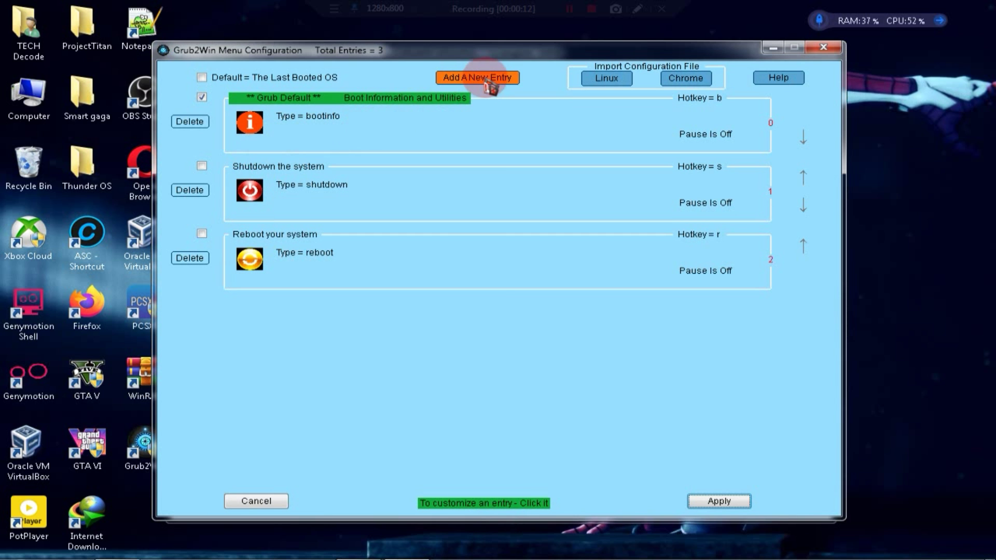
pyautogui.click(483, 78)
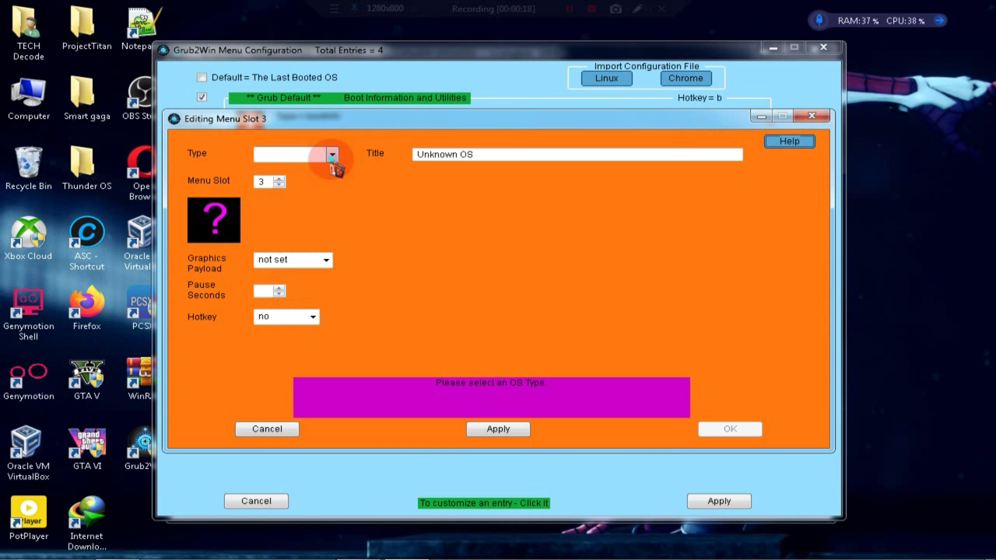
pyautogui.click(332, 154)
pyautogui.click(311, 368)
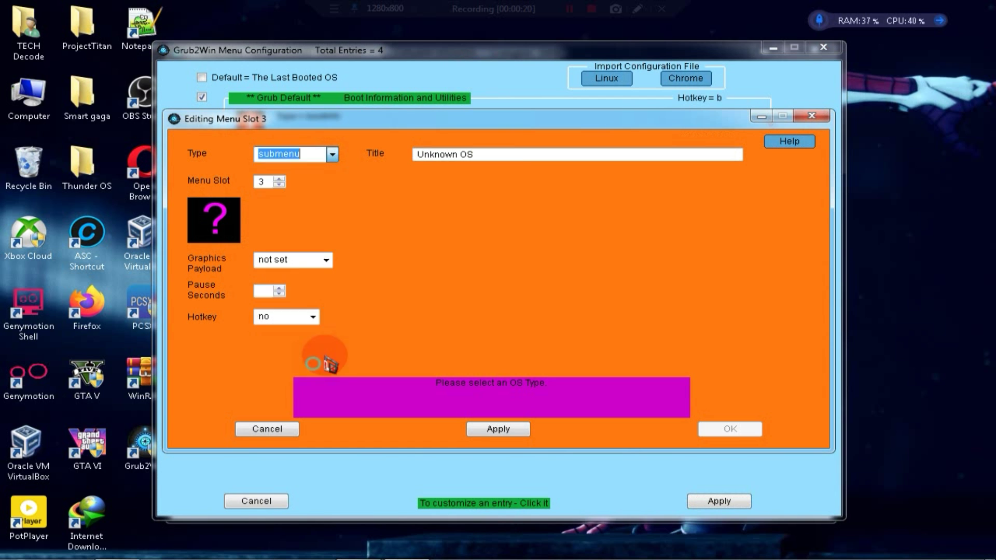
pyautogui.press('Tab')
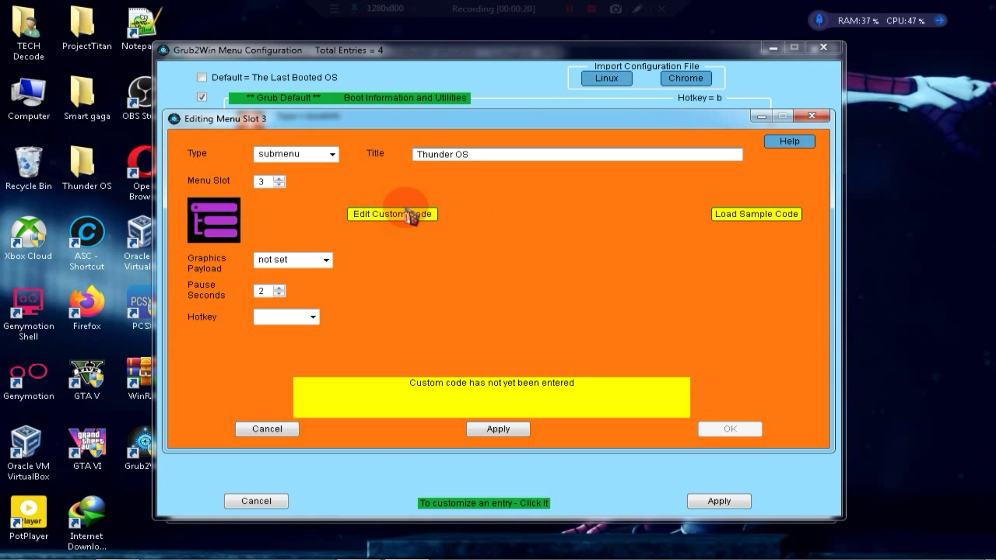
# Paste the contents of Grub Code.txt as the Thunder OS entry's custom code, save it and apply the entry.
pyautogui.click(408, 215)
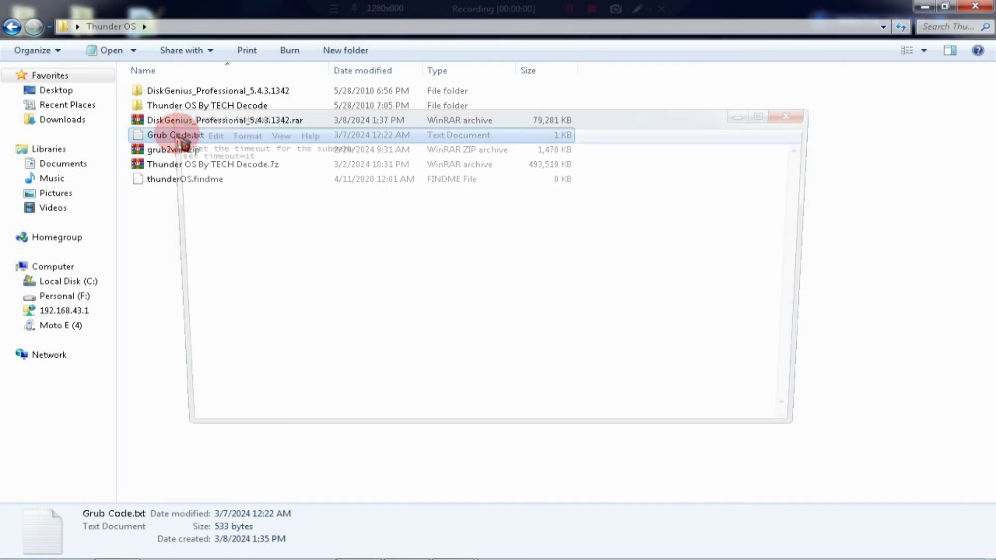
pyautogui.moveTo(256, 305); pyautogui.dragTo(157, 151)
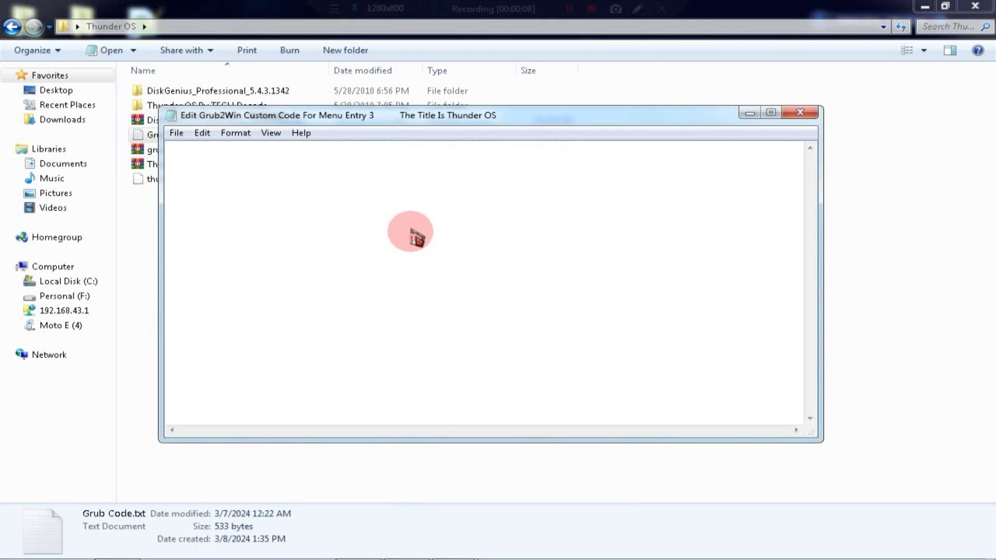
pyautogui.hotkey('ctrl', 'v')
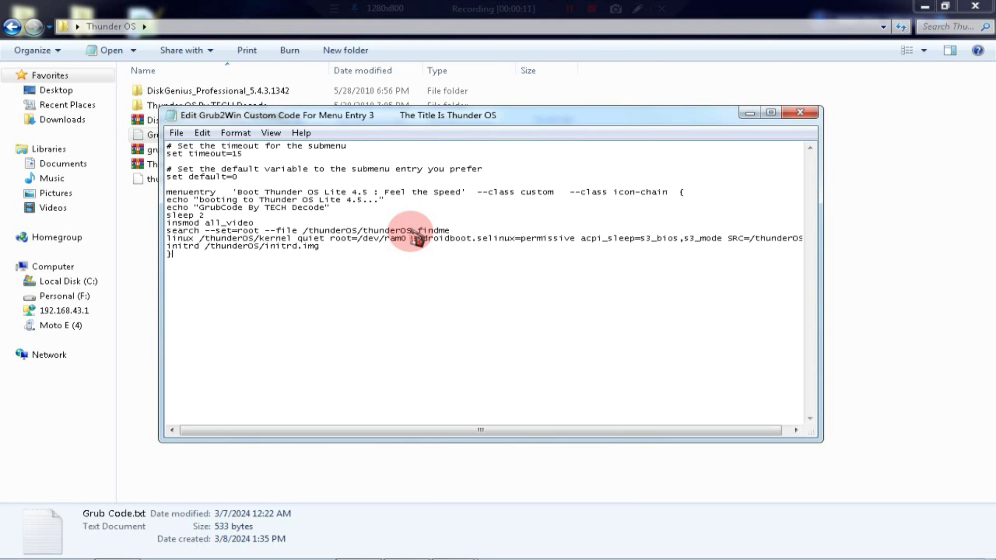
pyautogui.click(924, 11)
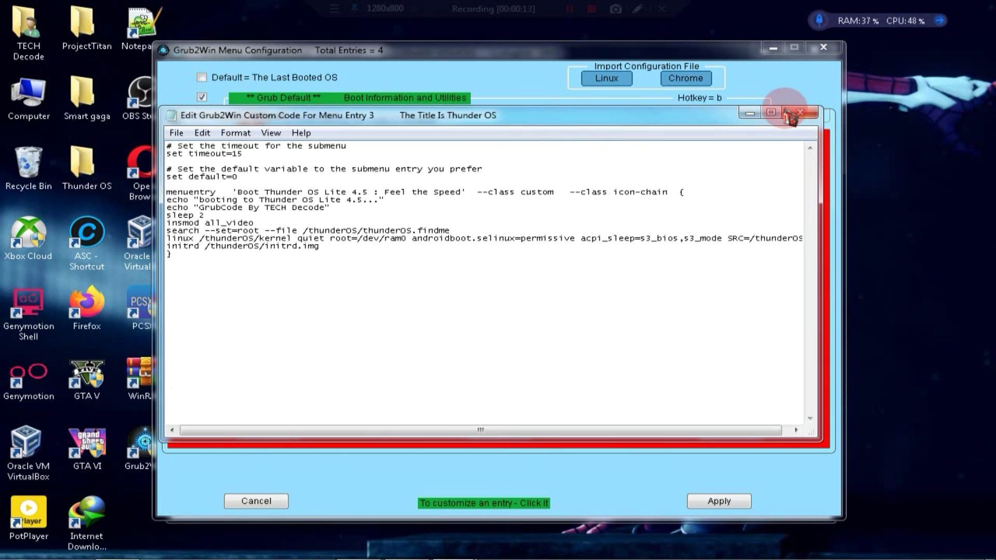
pyautogui.click(812, 115)
pyautogui.click(474, 296)
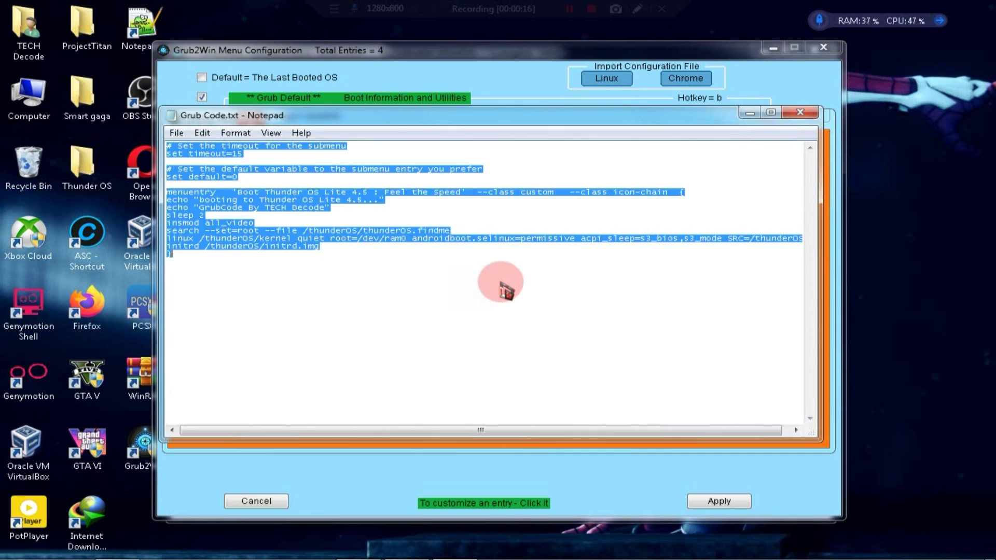
pyautogui.click(488, 431)
pyautogui.click(718, 429)
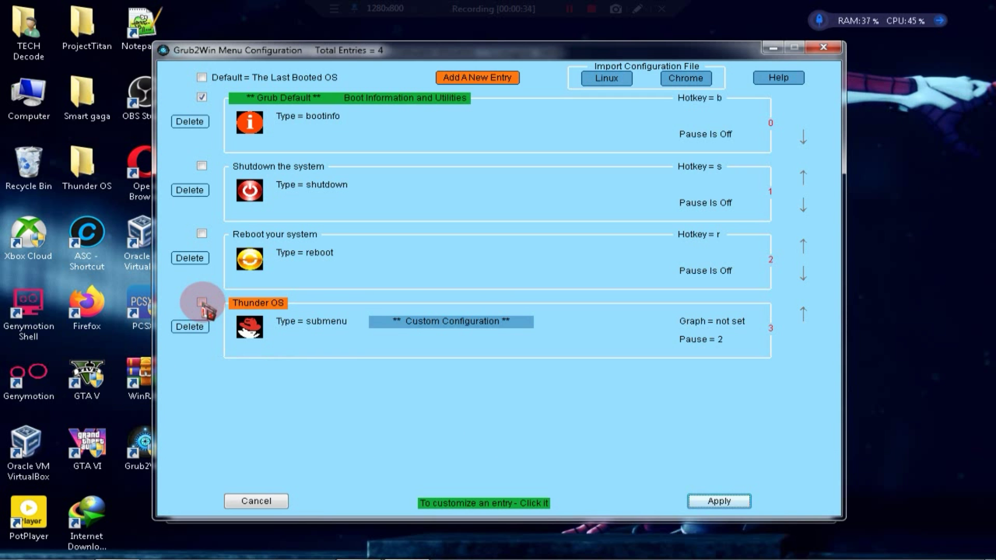
# Make Thunder OS the default Grub boot entry and apply the menu configuration.
pyautogui.click(202, 303)
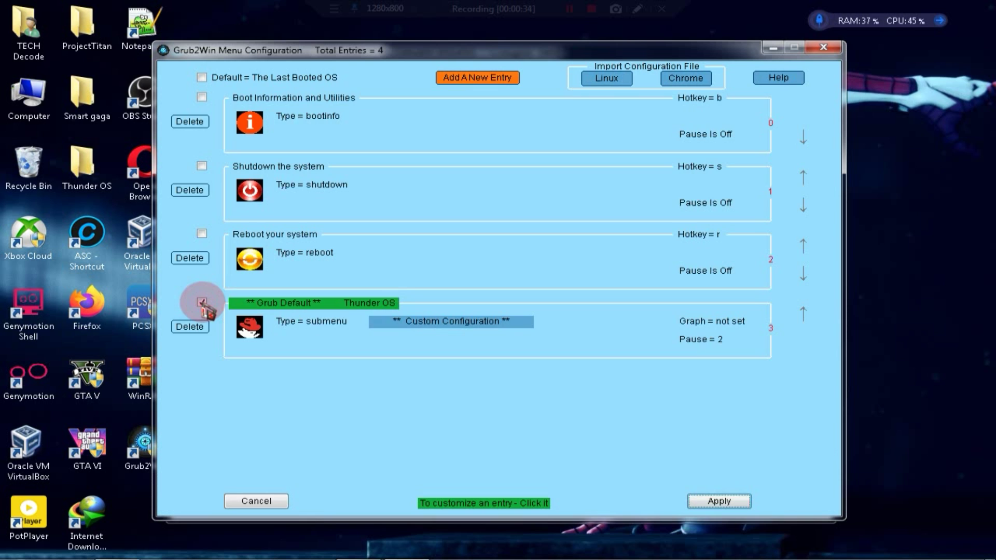
pyautogui.click(717, 501)
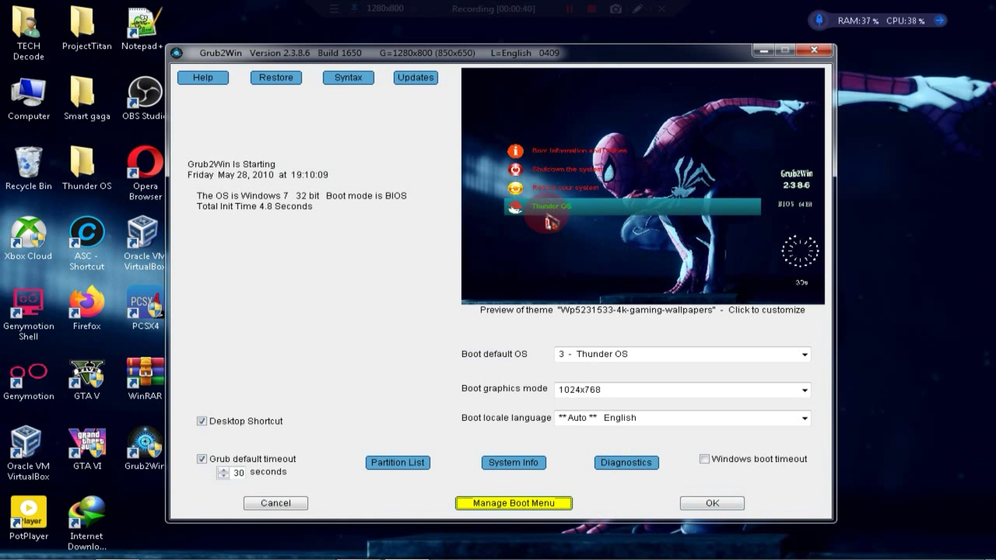
pyautogui.click(634, 13)
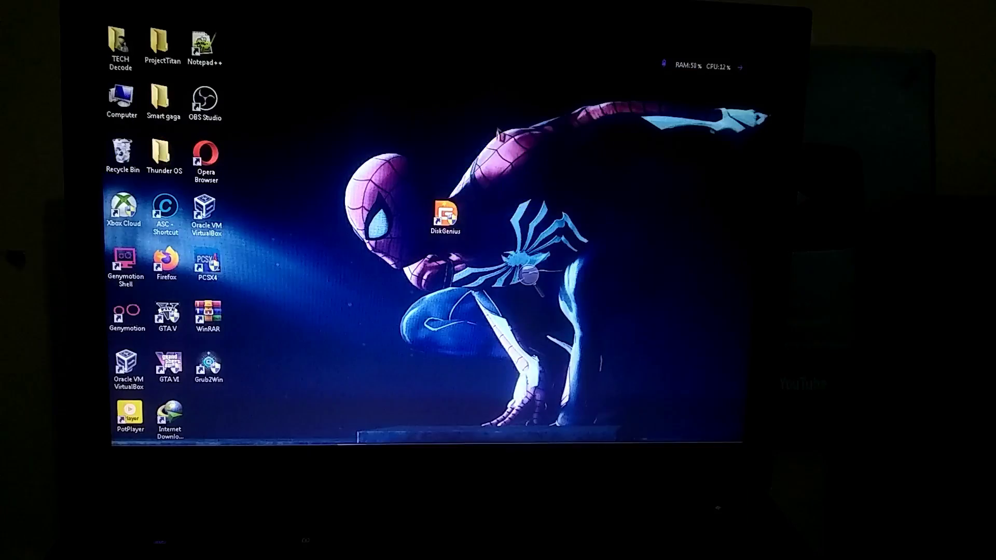
# Restart the Windows 7 computer.
pyautogui.press('super')
pyautogui.click(295, 410)
pyautogui.click(316, 400)
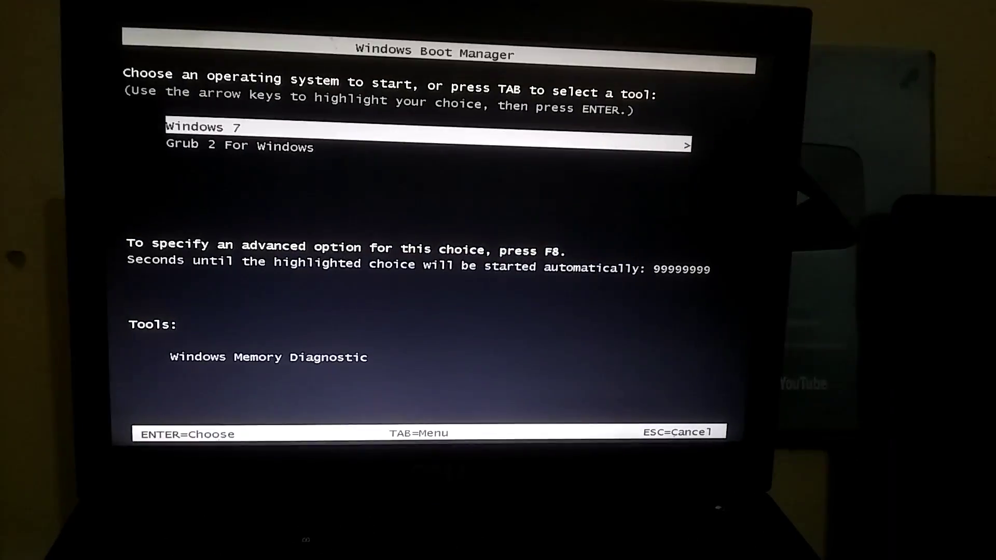
# Boot through Grub 2 For Windows, choose Thunder OS and start the Boot Thunder OS Lite 4.5 : Feel the Speed entry.
pyautogui.press('Down')
pyautogui.press('Up')
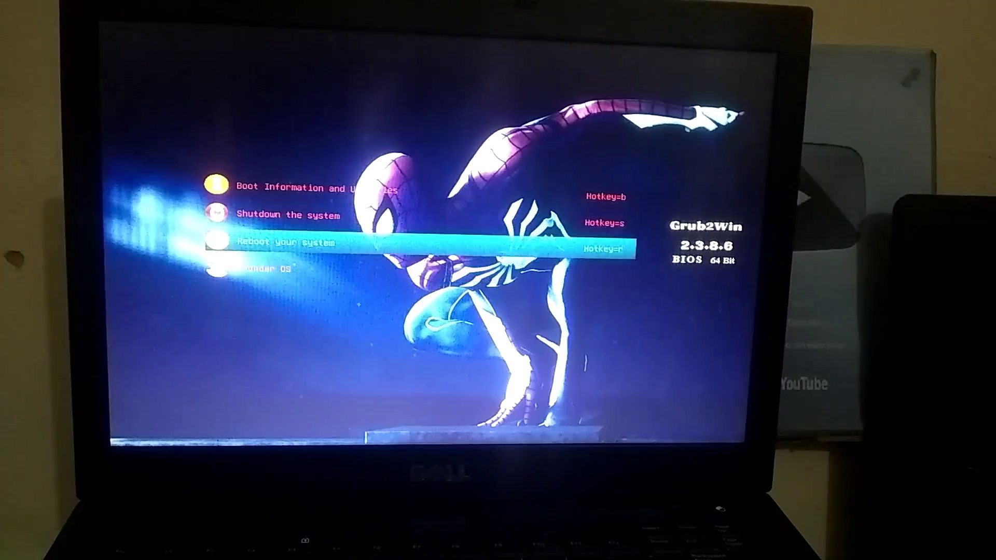
pyautogui.press('Down')
pyautogui.press('Return')
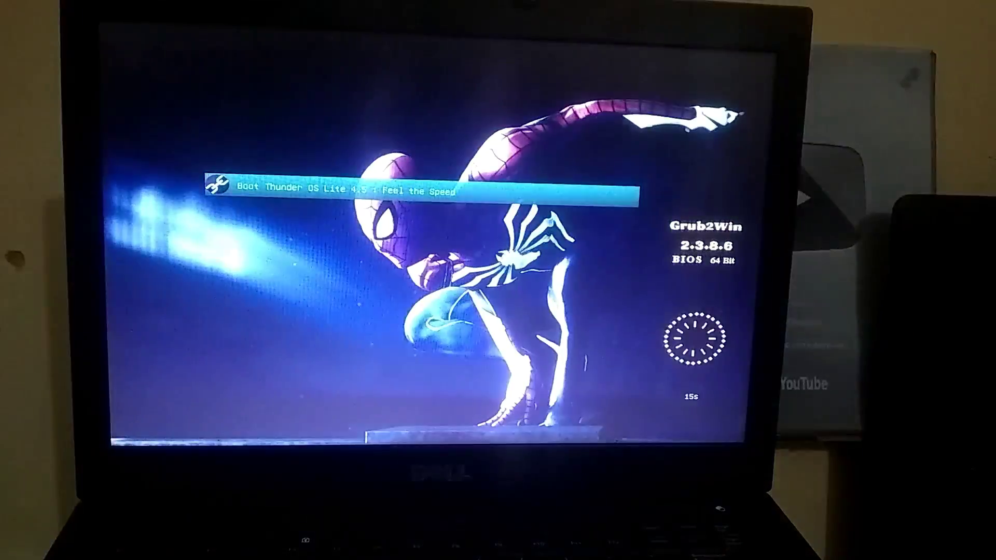
pyautogui.press('Return')
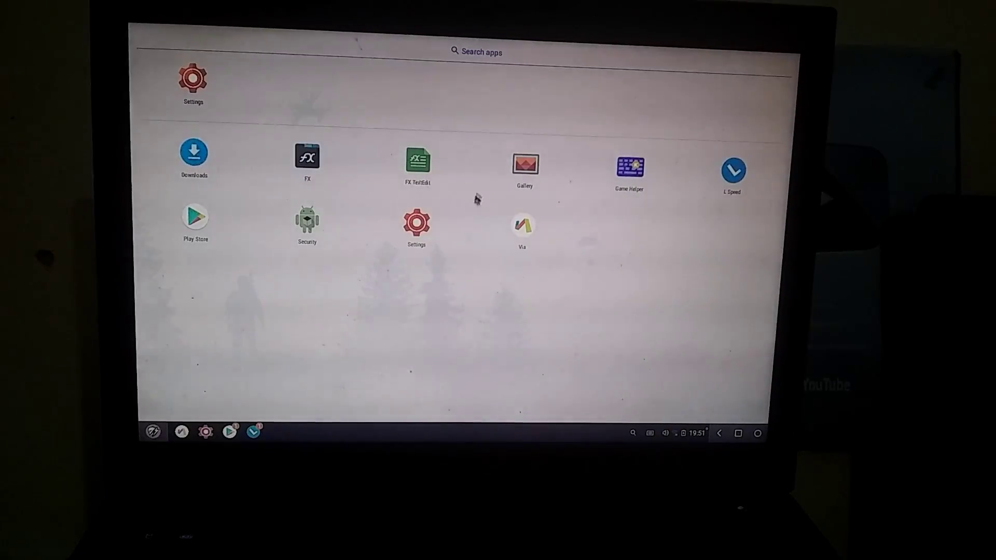
# Close the Thunder OS app drawer to return to the home screen.
pyautogui.moveTo(478, 177); pyautogui.dragTo(430, 440)
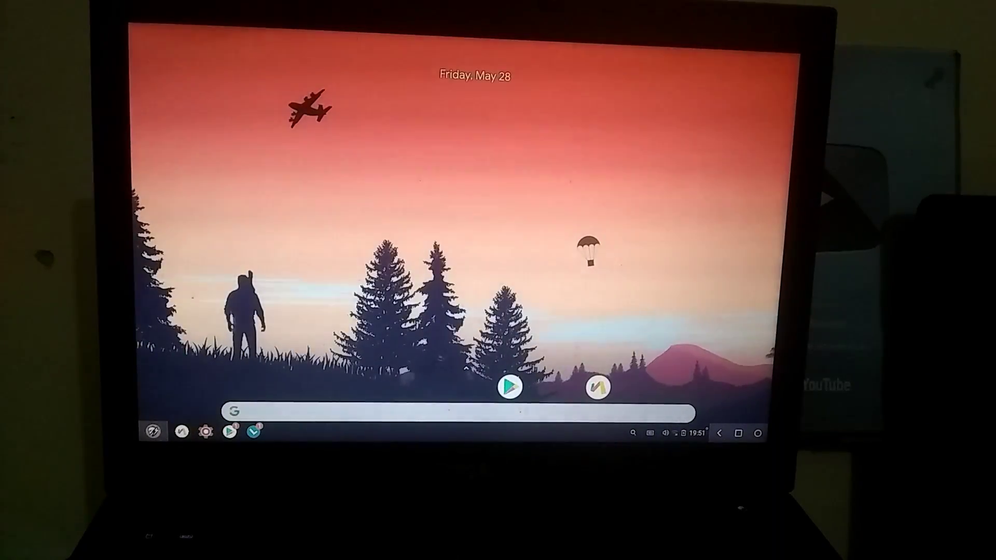
# Open the home screen's app drawer to view the installed Thunder OS apps, and close it again.
pyautogui.moveTo(474, 400); pyautogui.dragTo(483, 247)
pyautogui.moveTo(483, 374); pyautogui.dragTo(527, 43)
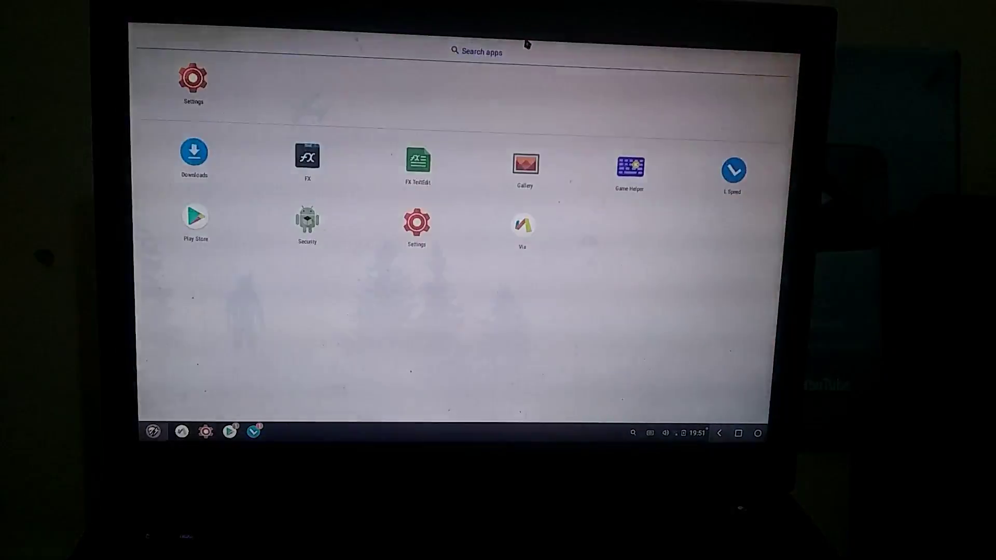
pyautogui.moveTo(485, 223); pyautogui.dragTo(464, 54)
pyautogui.moveTo(477, 208); pyautogui.dragTo(459, 411)
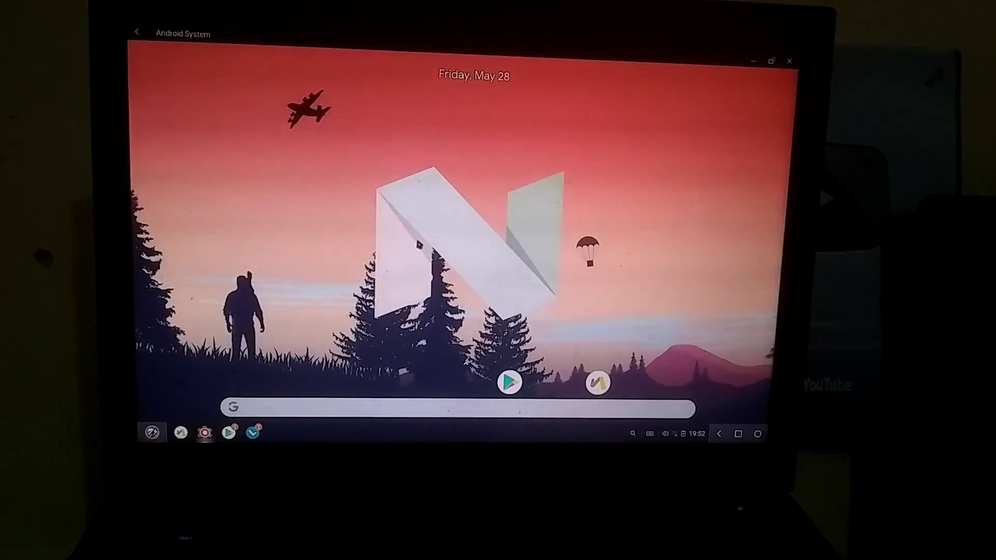
# Try out the Android Nougat logo screen, and open the notification panel to view its Wi-Fi options.
pyautogui.click(420, 245)
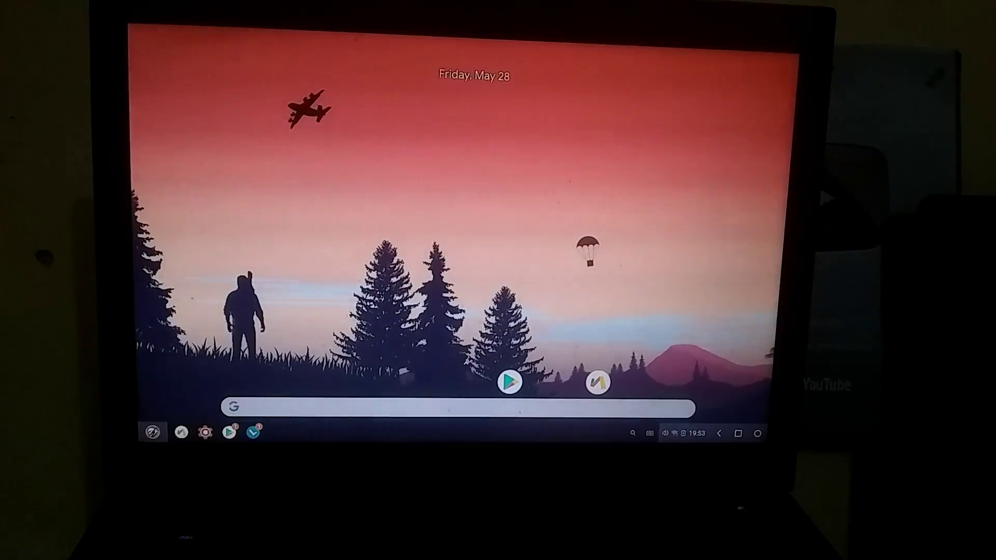
pyautogui.click(680, 432)
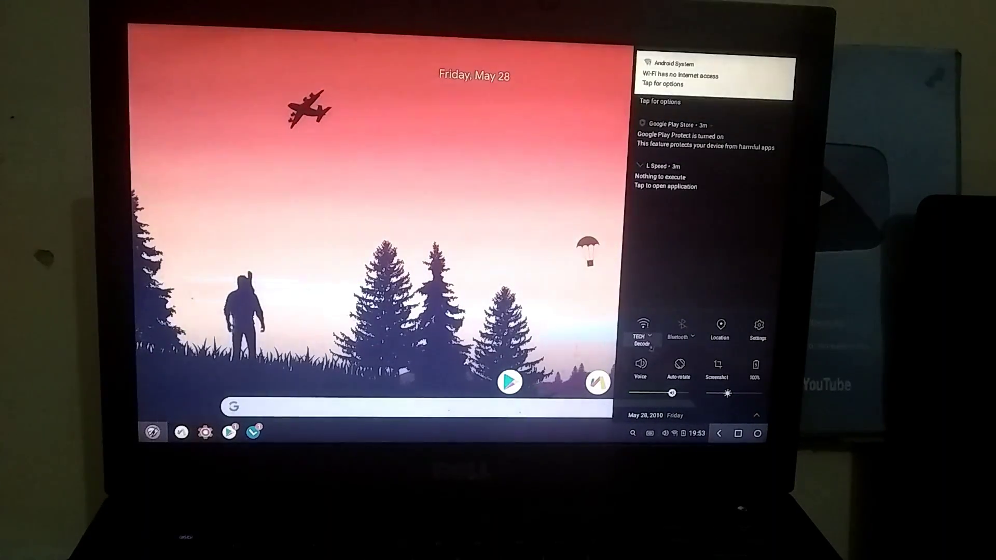
pyautogui.click(648, 344)
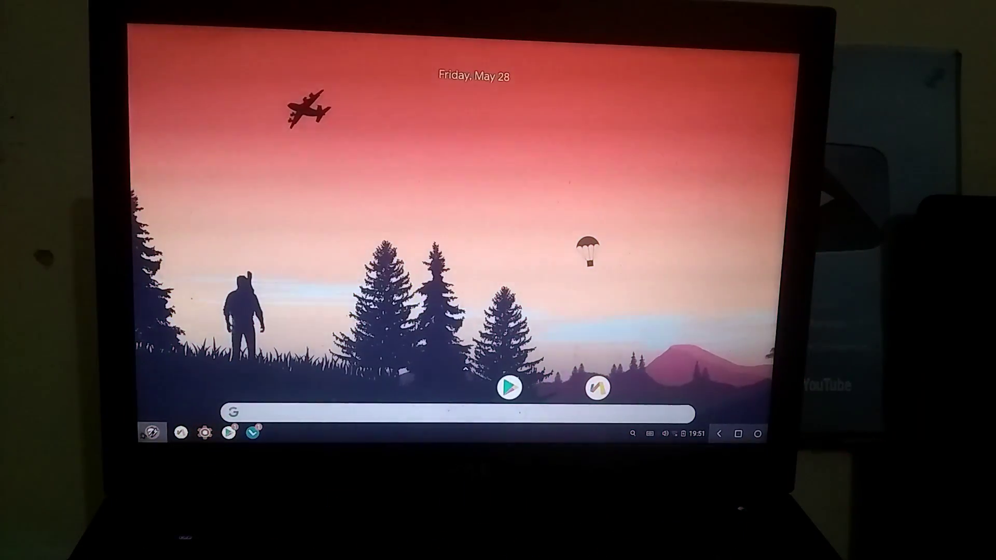
# Open the Thunder OS Settings app from the list of installed apps to view its categories.
pyautogui.click(149, 434)
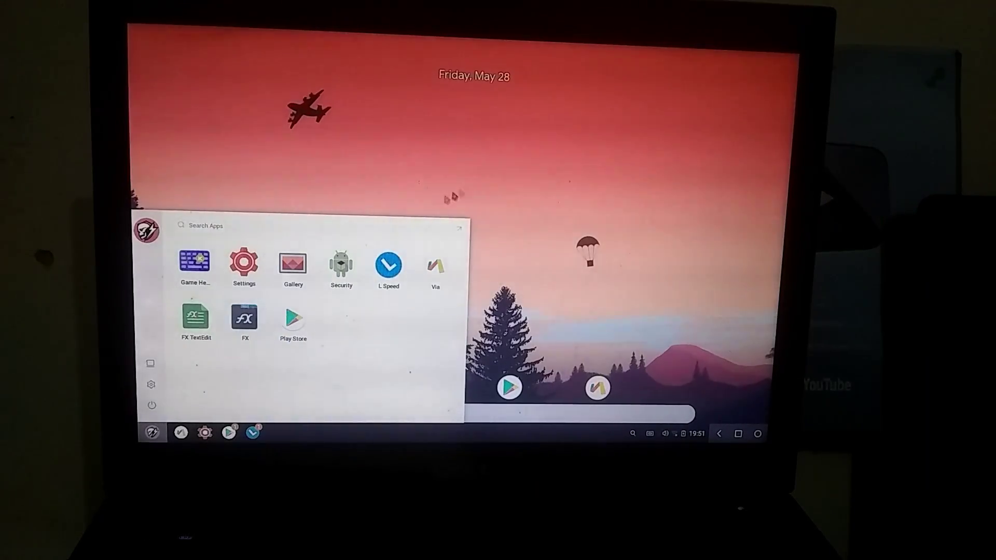
pyautogui.click(241, 270)
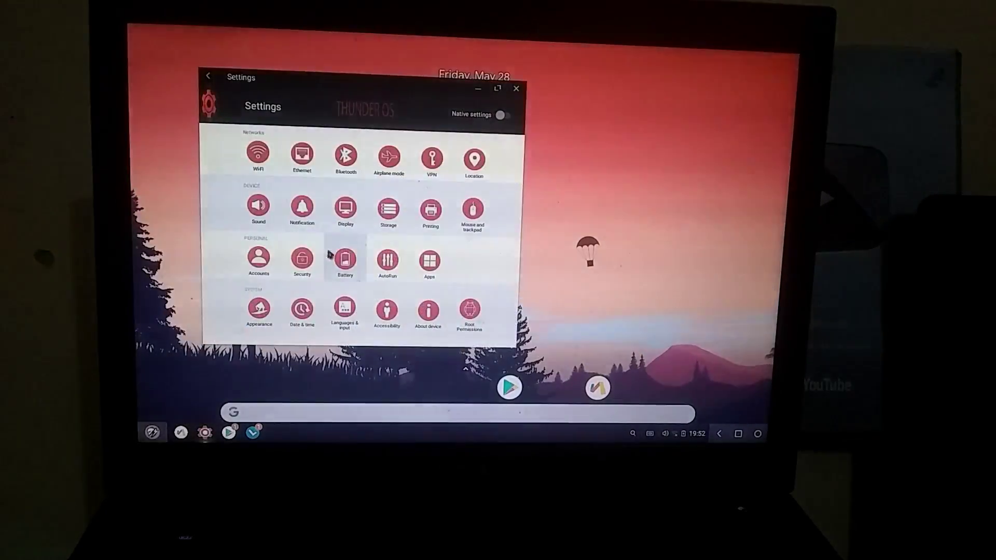